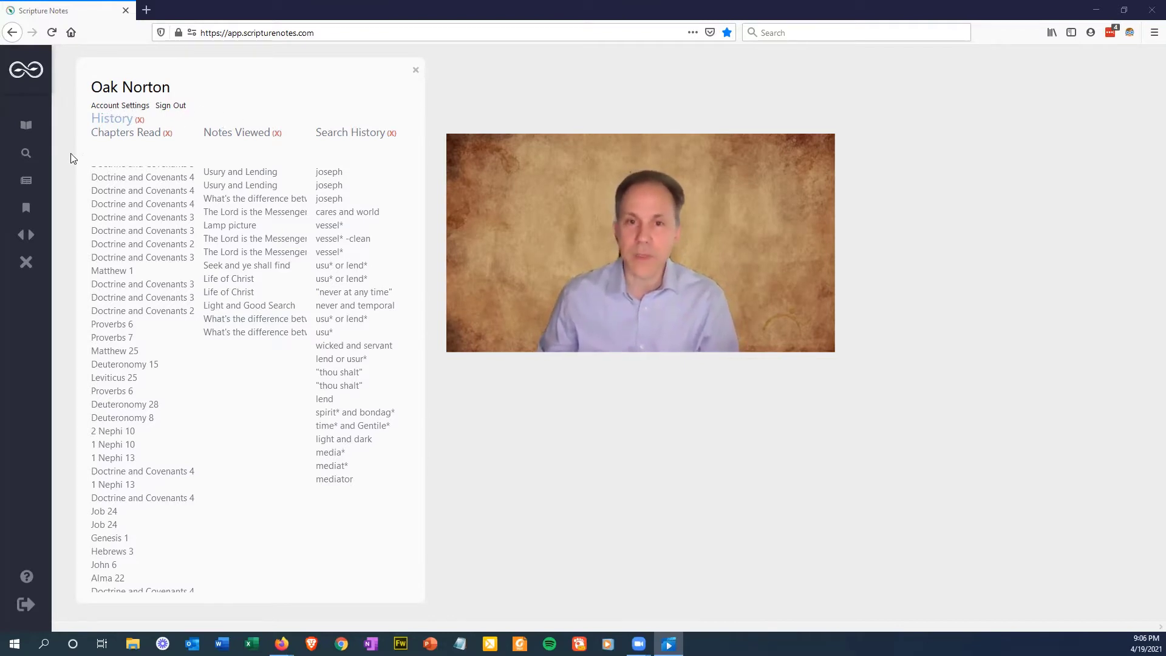
Open the Library, Search, Collection List and Tags panes, and list the collection notes tagged Advocate.
left_click(28, 128)
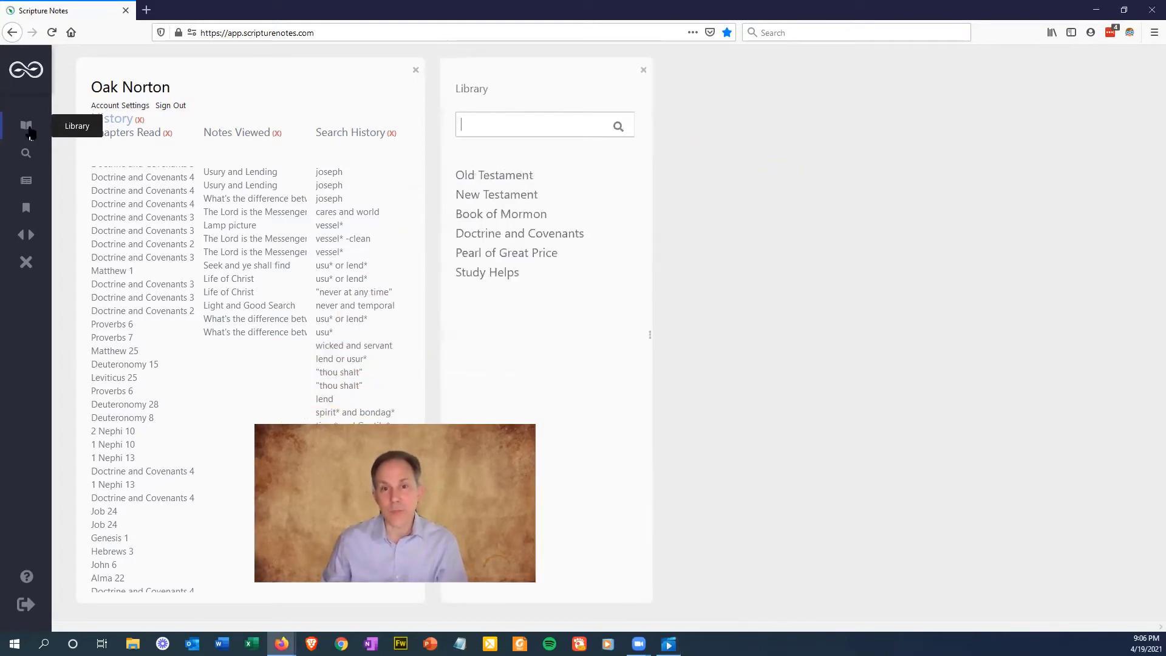
left_click(28, 156)
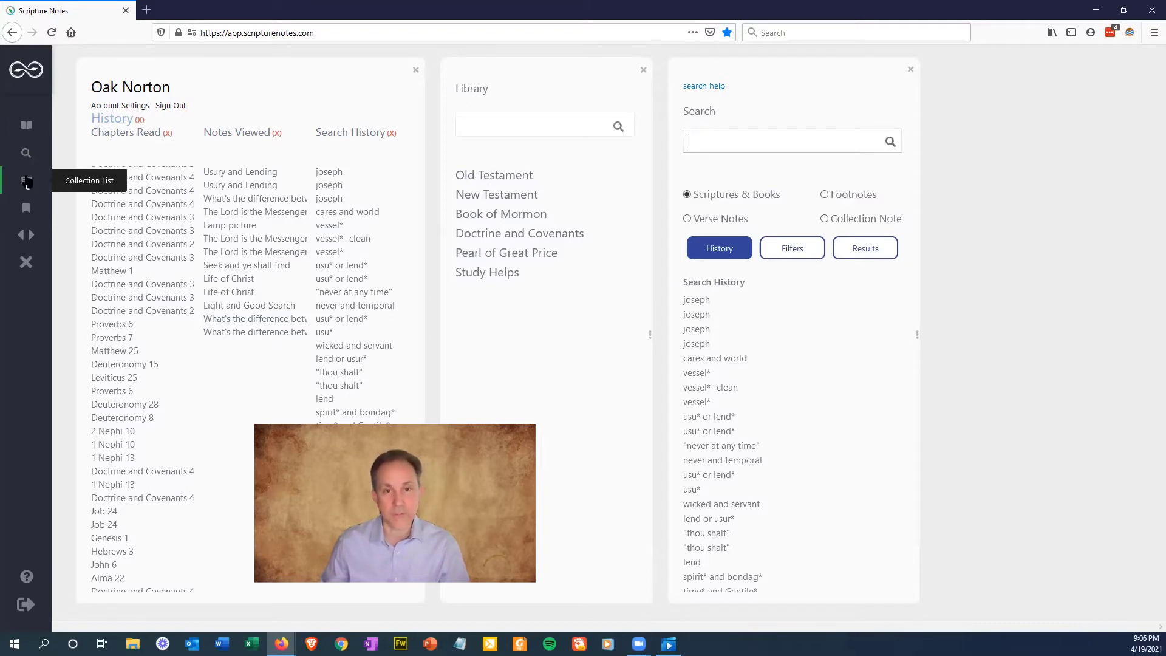
left_click(27, 182)
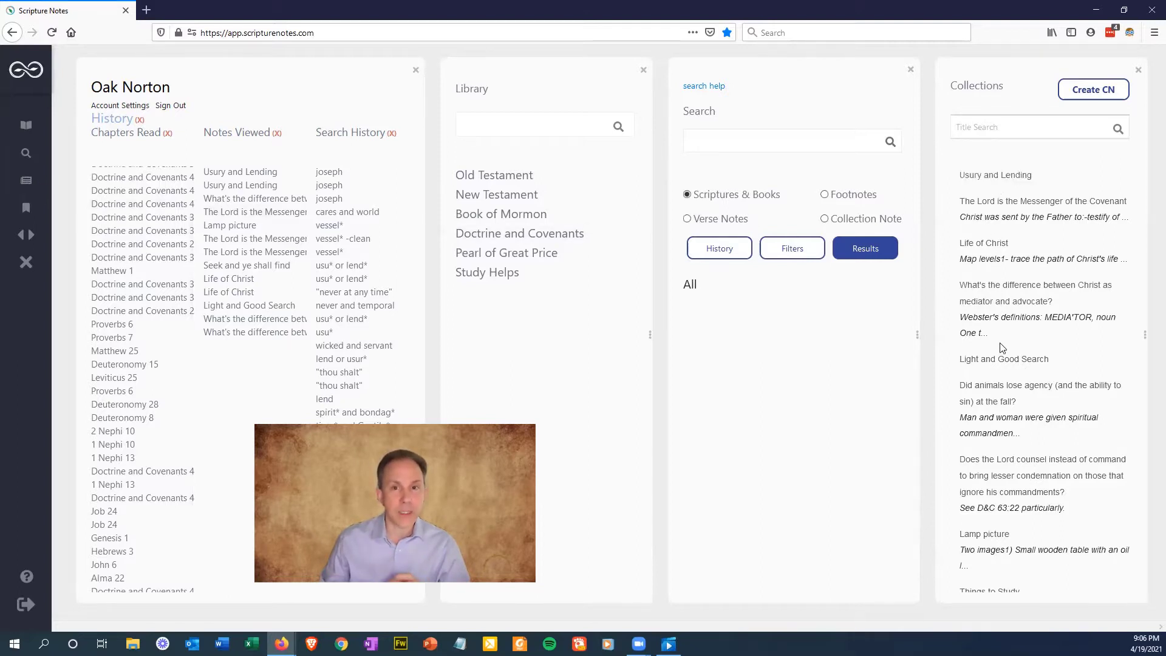
left_click(27, 211)
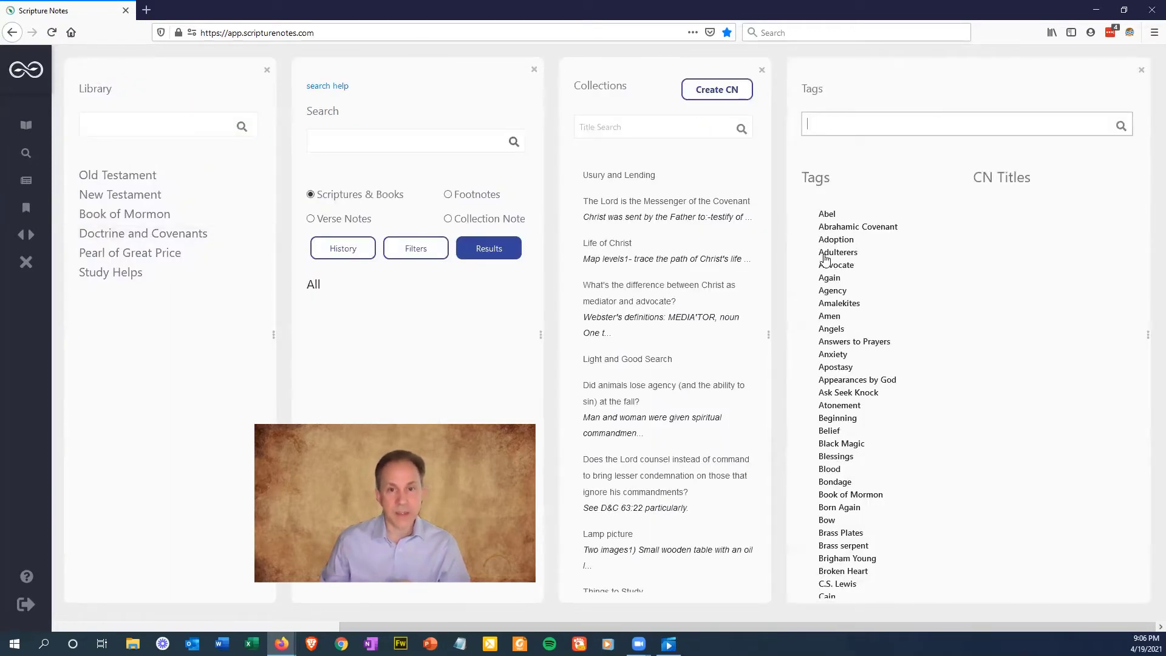
left_click(838, 268)
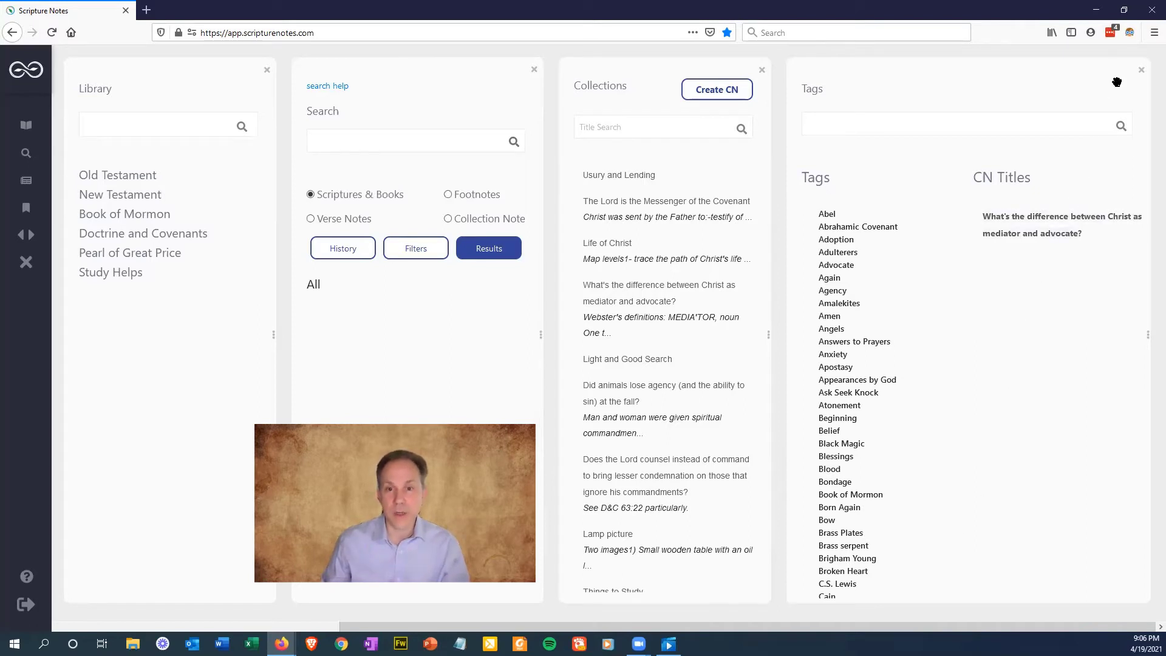
Enlarge the browser page zoom to 120% and reset it to 100%.
left_click(1155, 33)
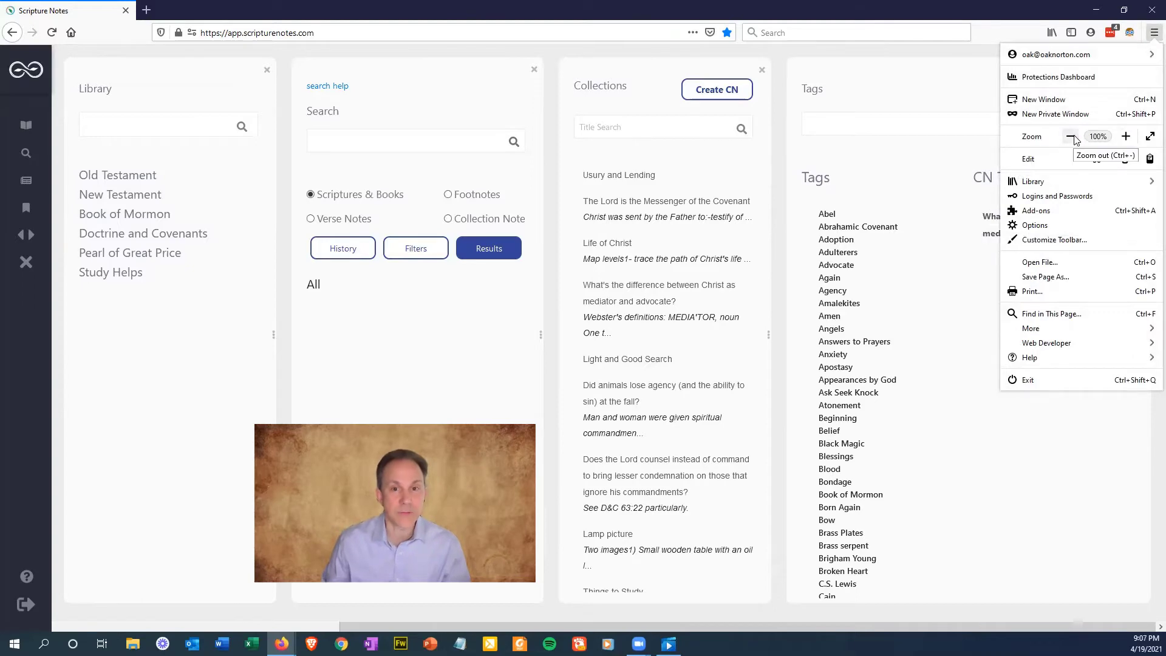
left_click(1126, 136)
left_click(1126, 136)
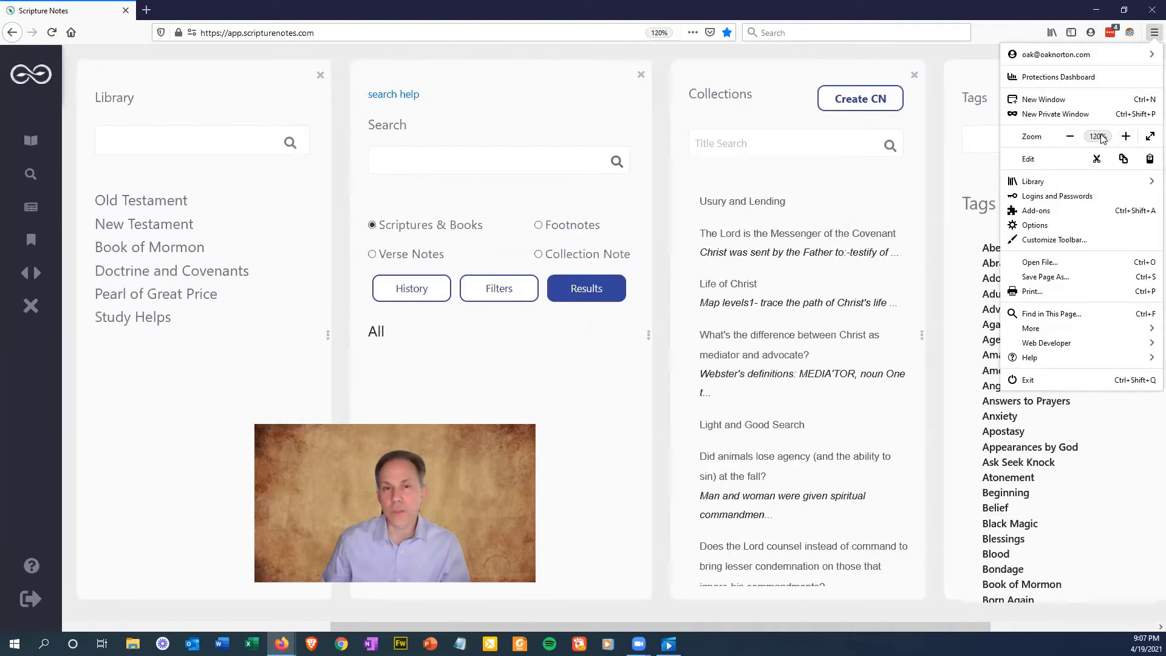
left_click(1098, 136)
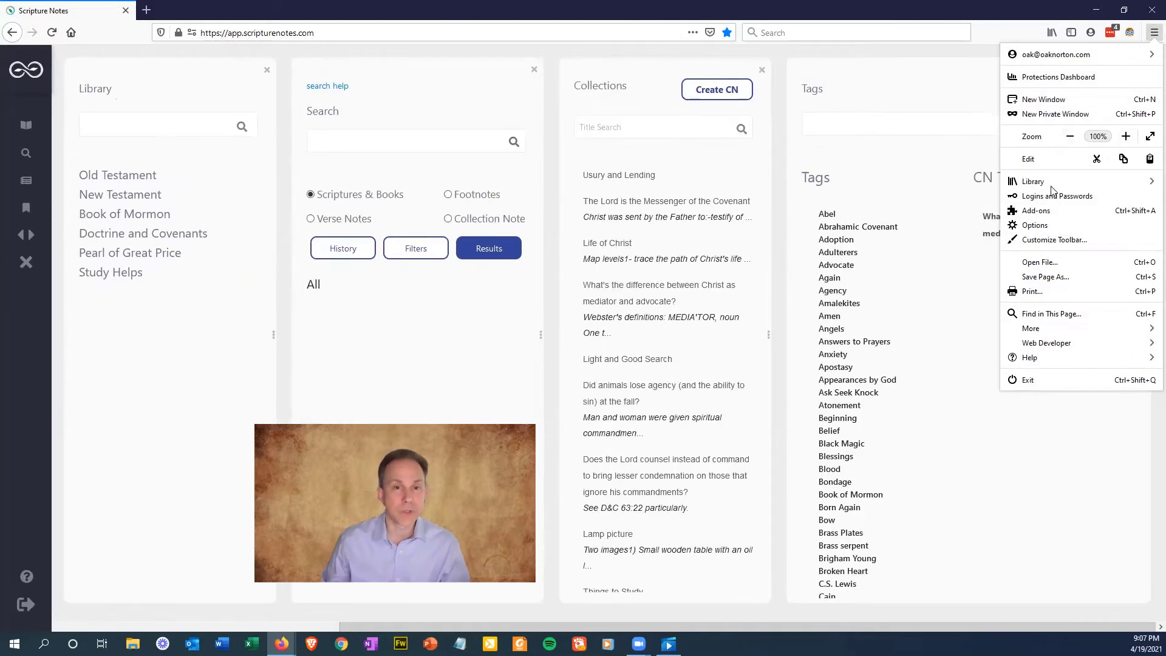
left_click(978, 363)
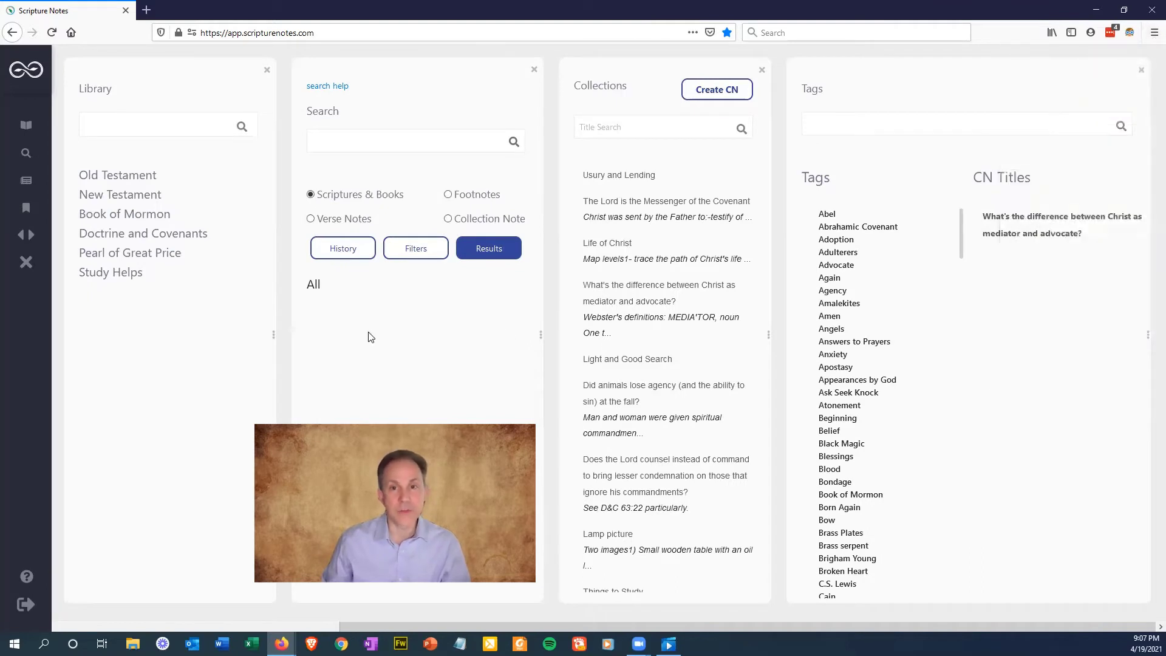
Move the Search pane so that it sits between the Collections and Tags panes.
left_click(21, 237)
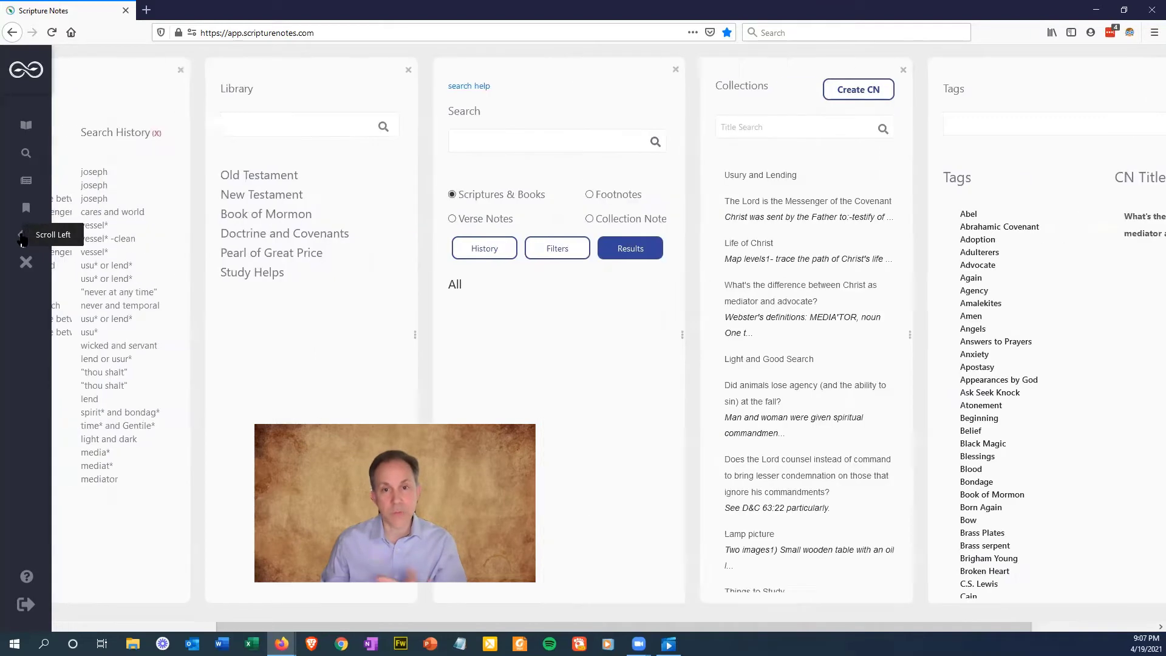
left_click(21, 238)
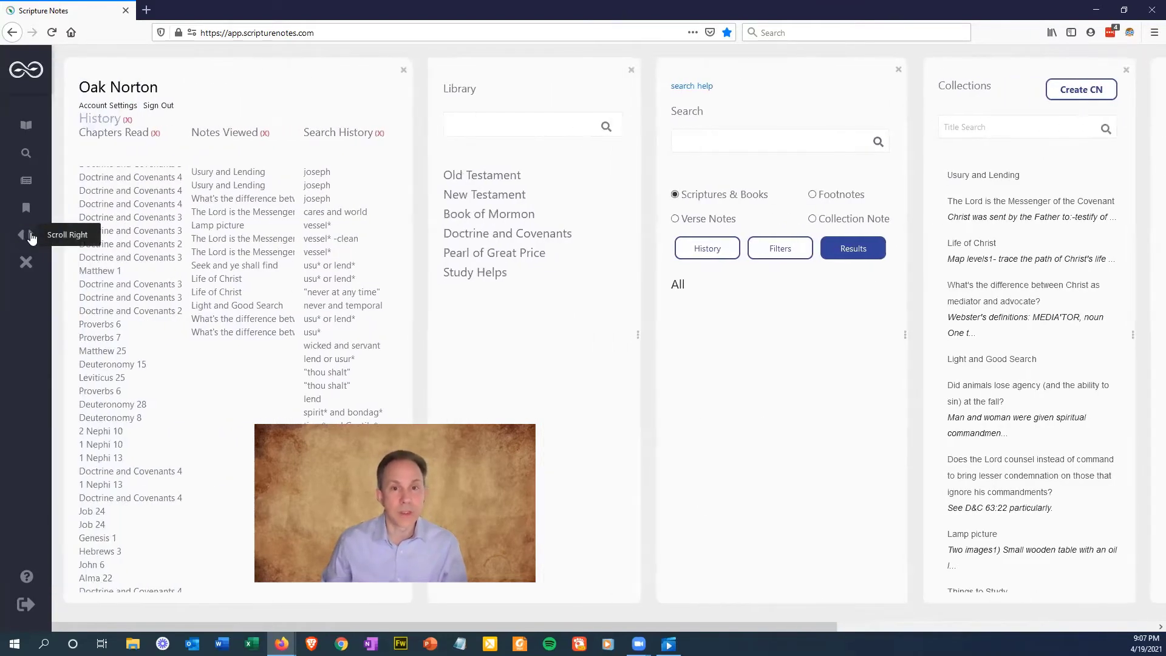
left_click(31, 238)
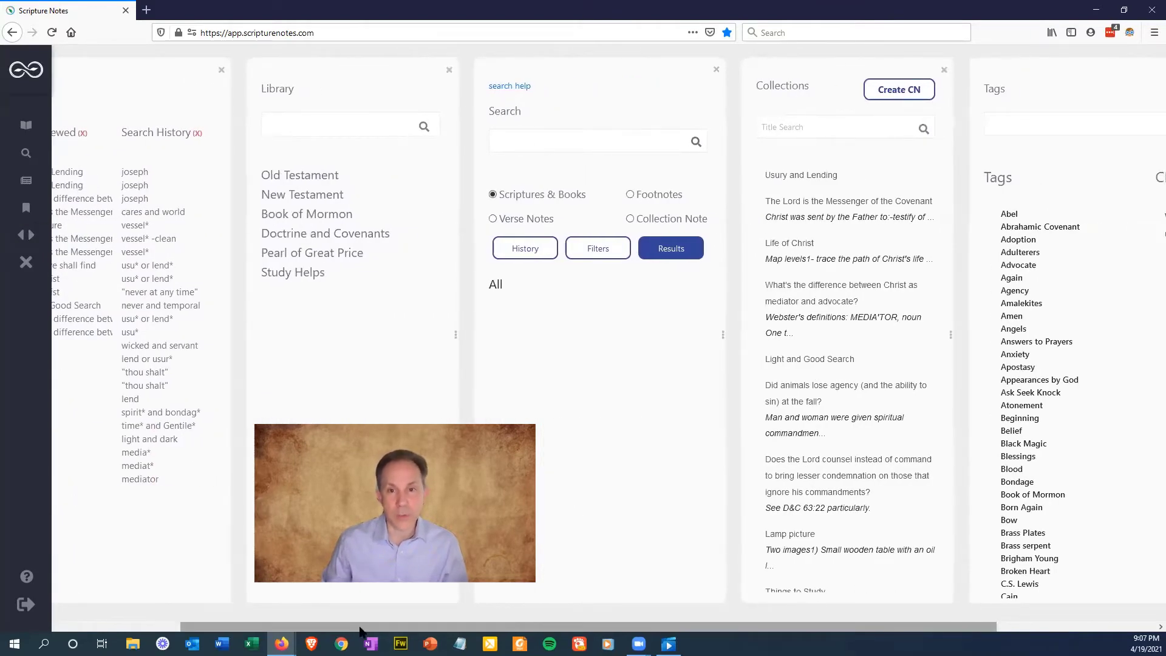
left_click_drag(360, 631, 457, 629)
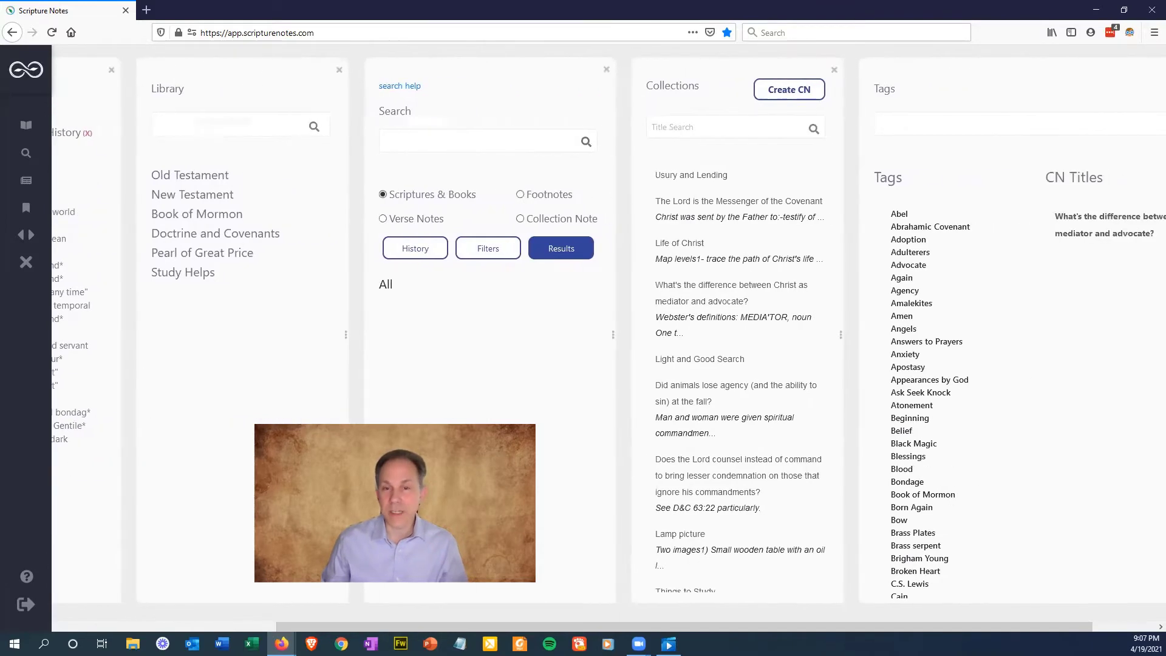
scroll(607, 331, "left", 5)
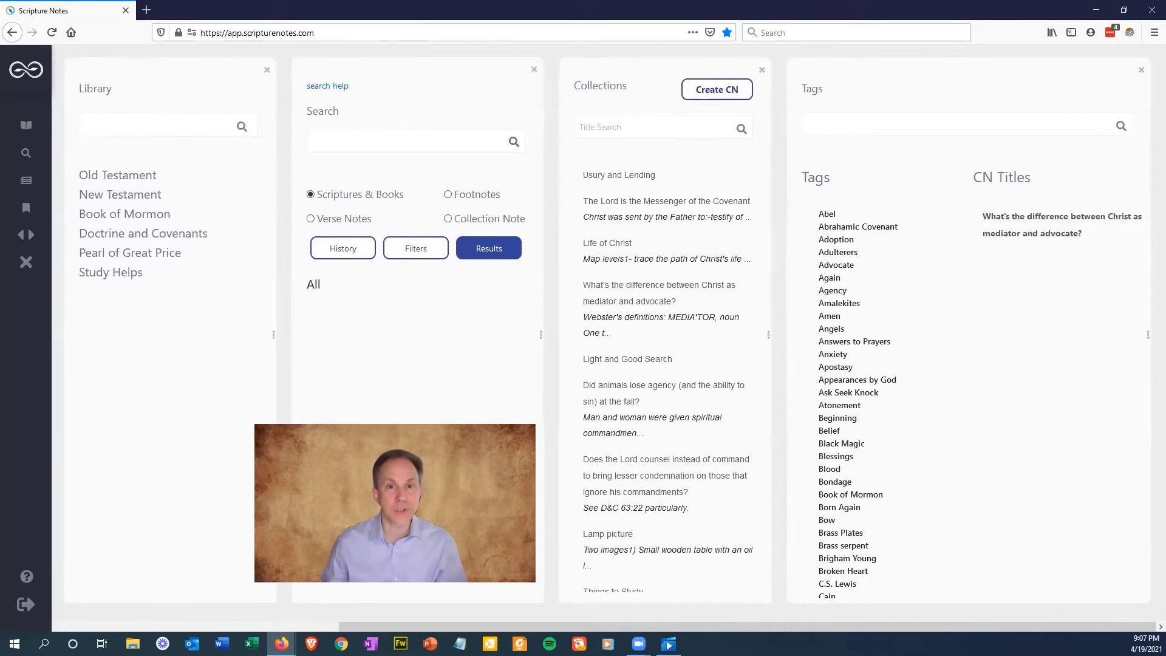
scroll(608, 331, "right", 5)
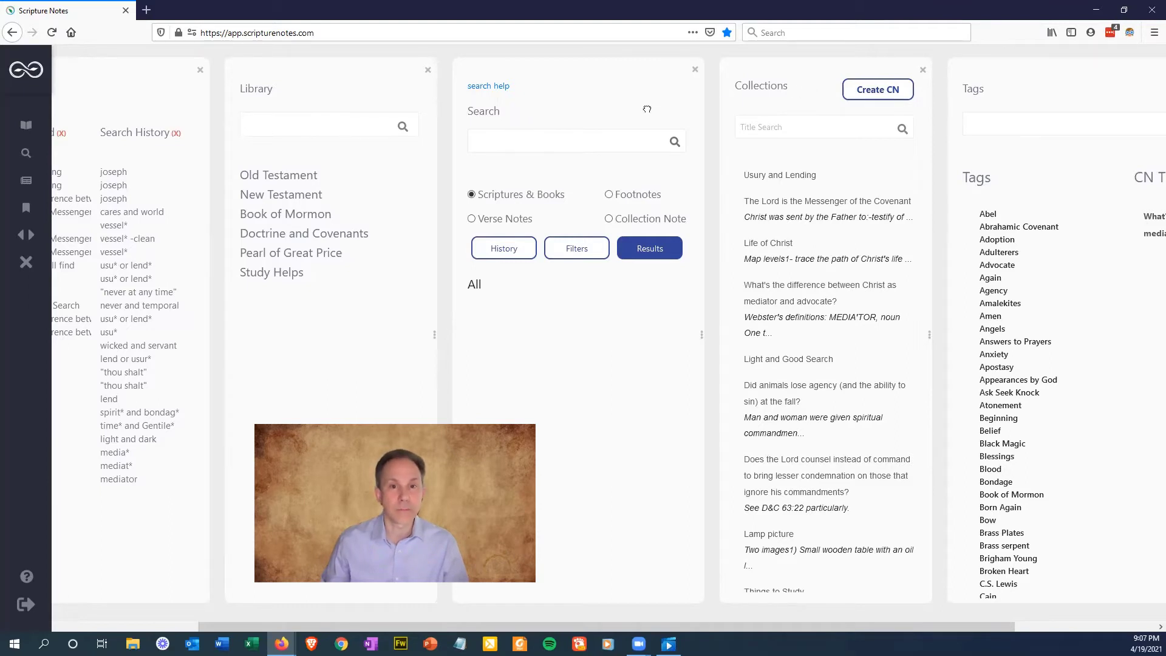
left_click_drag(647, 109, 875, 109)
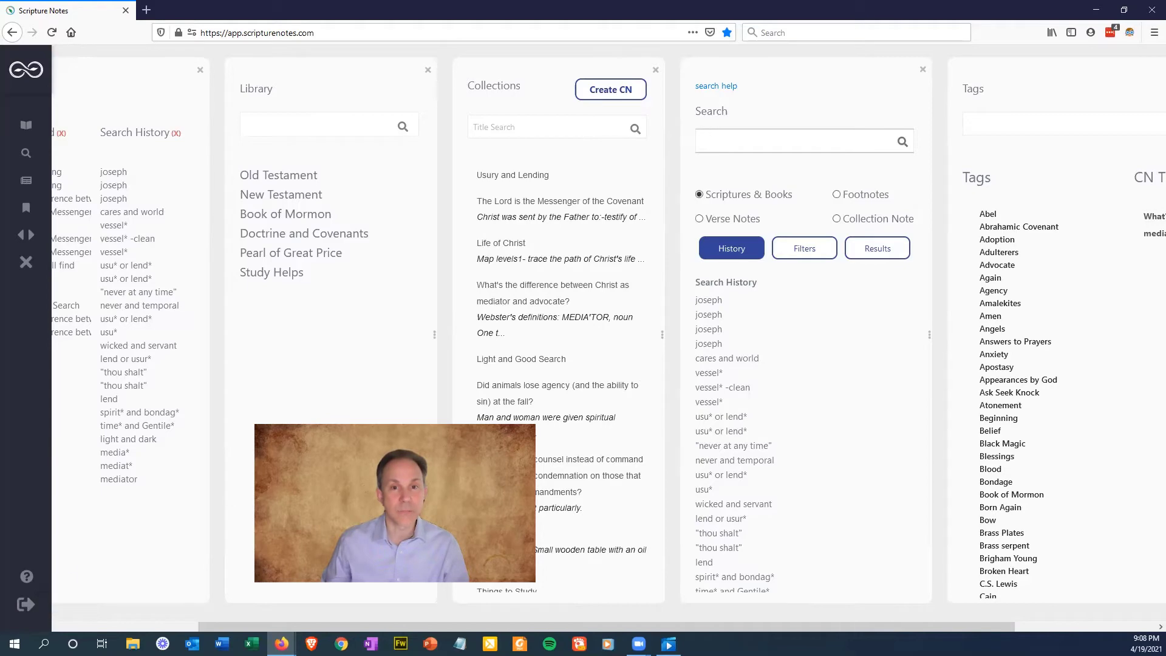
Close all open panes and reopen only the Library pane.
left_click(27, 263)
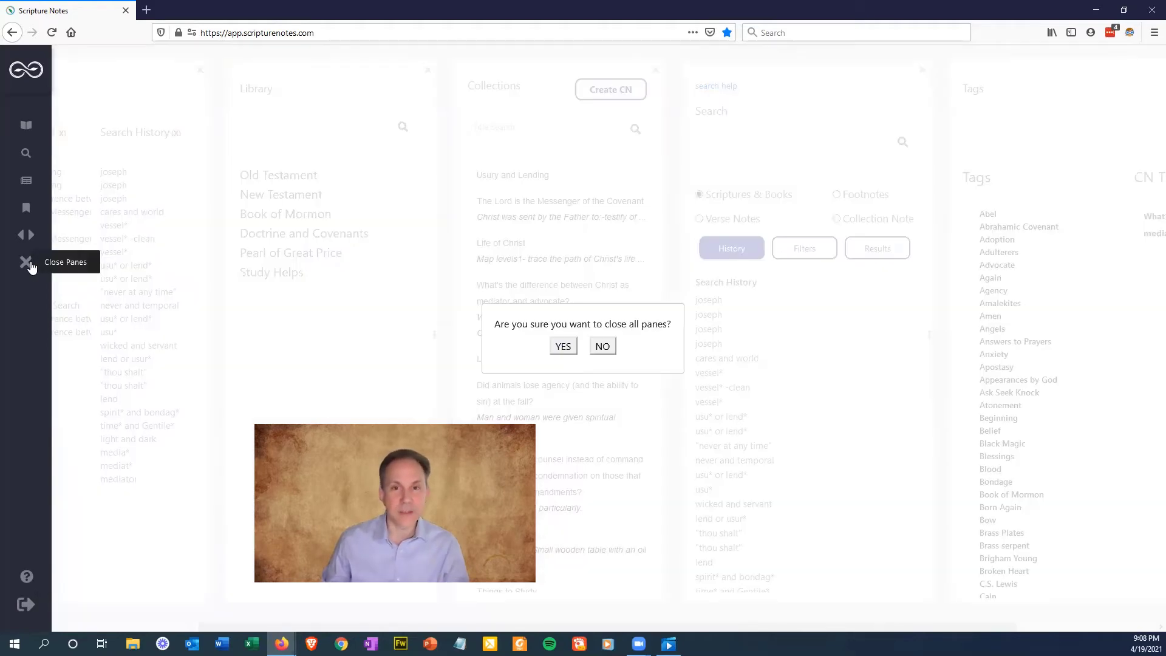
left_click(563, 346)
left_click(24, 127)
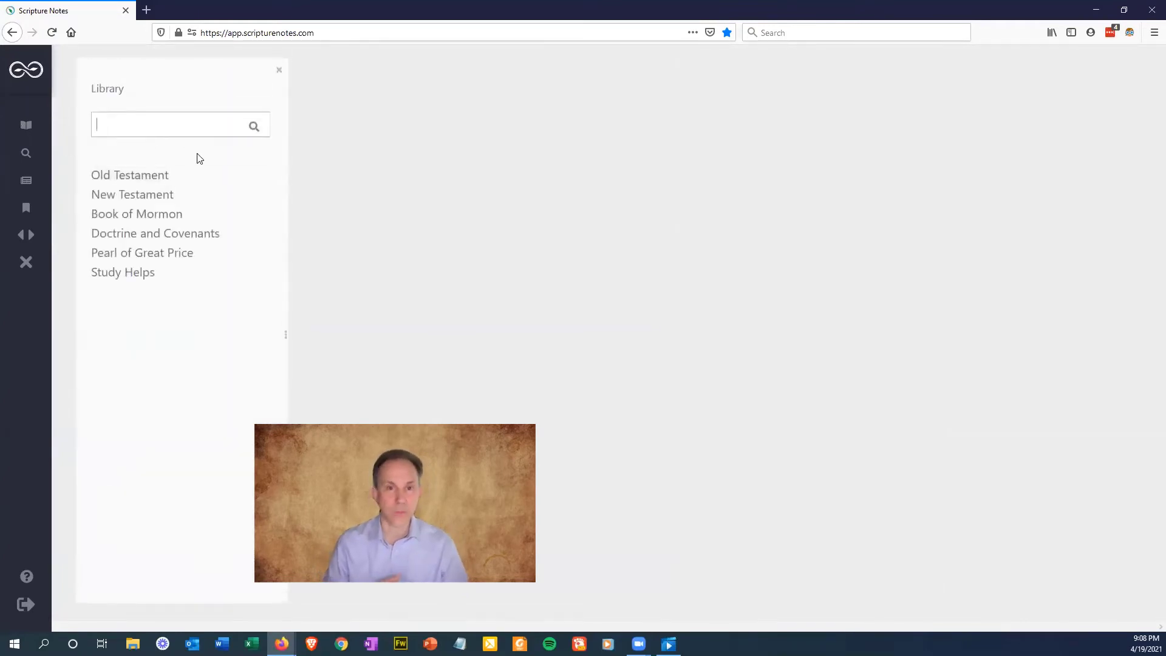
Filter the library books by "d", by "n" and by "nu", and clear the filter.
type("d")
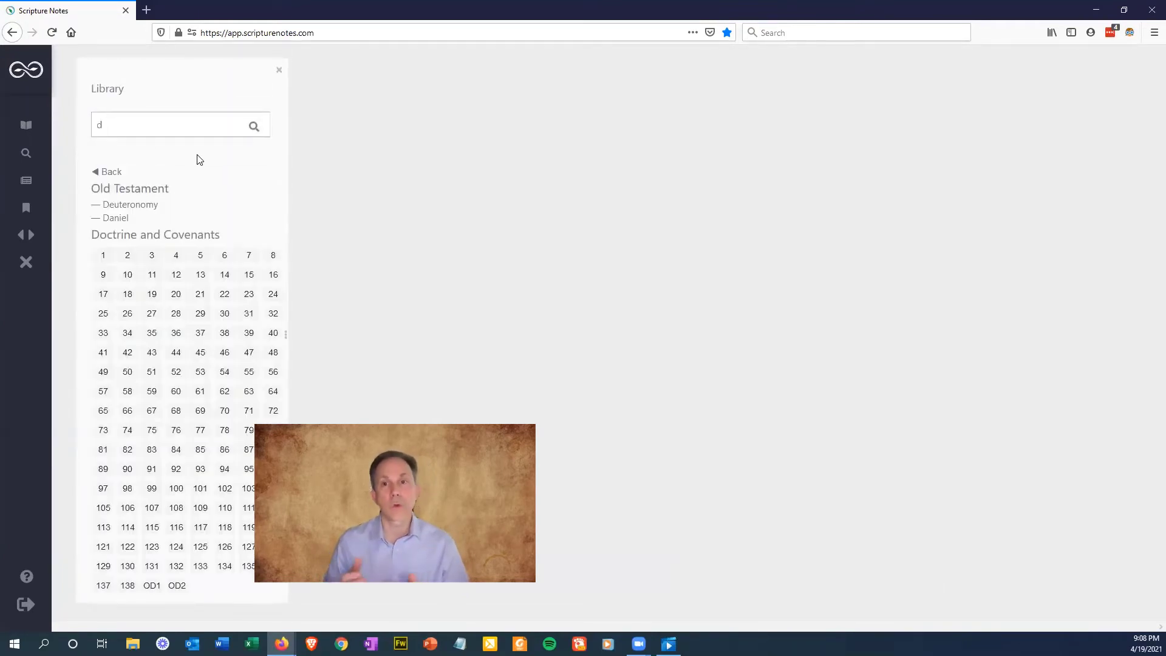
key("BackSpace")
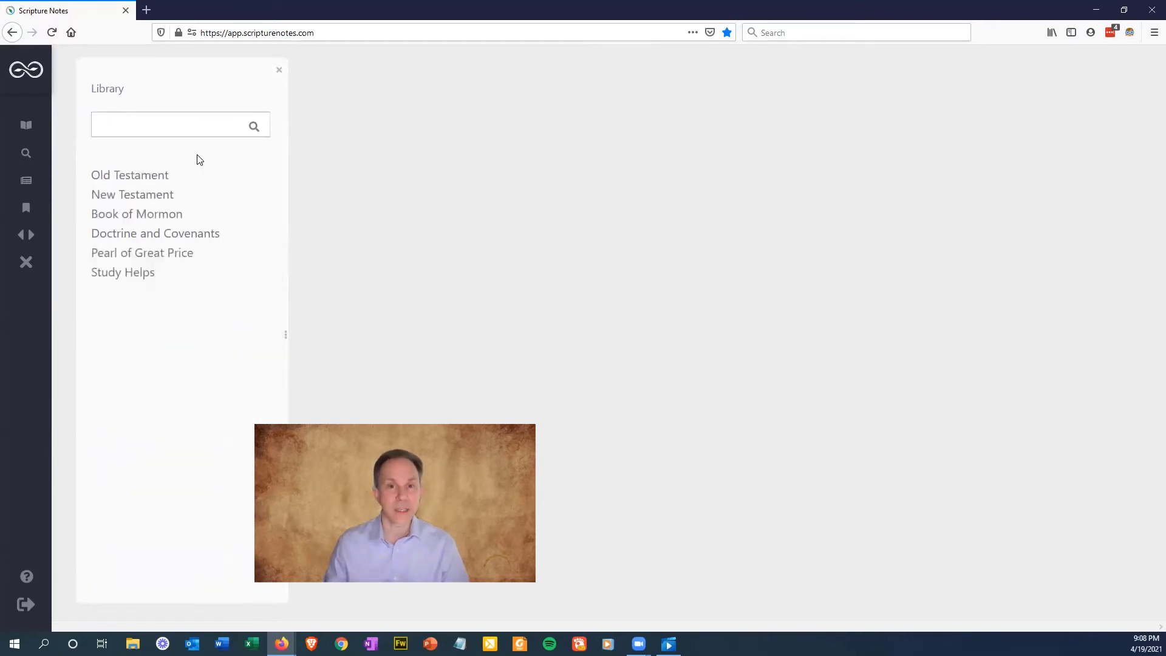
type("n")
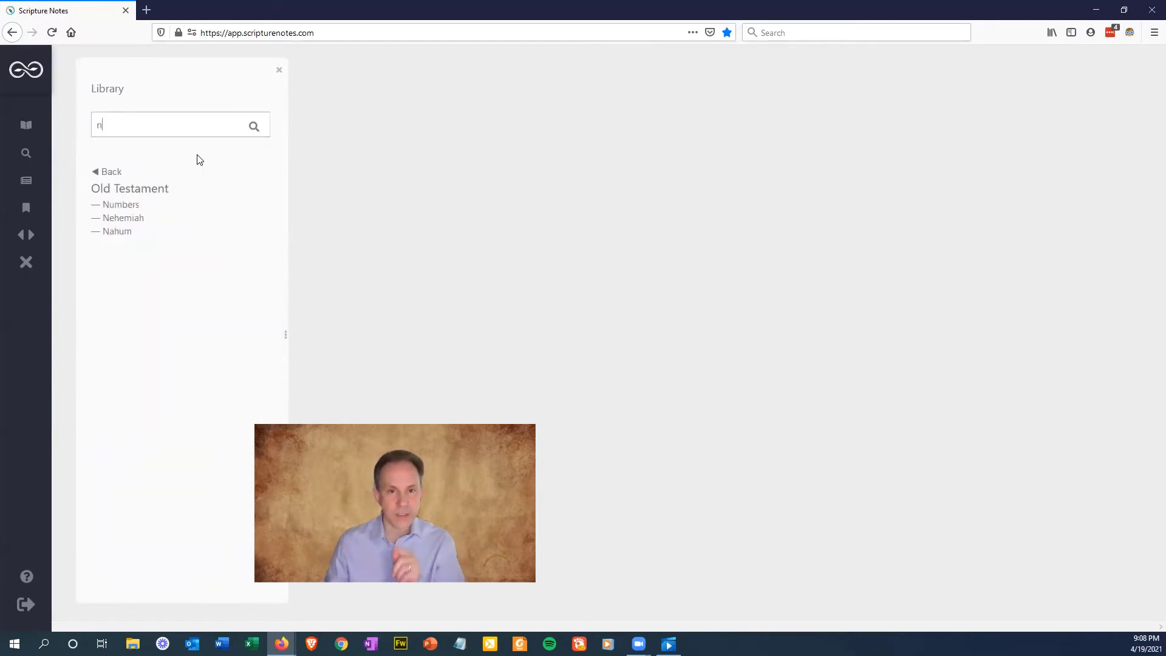
type("u")
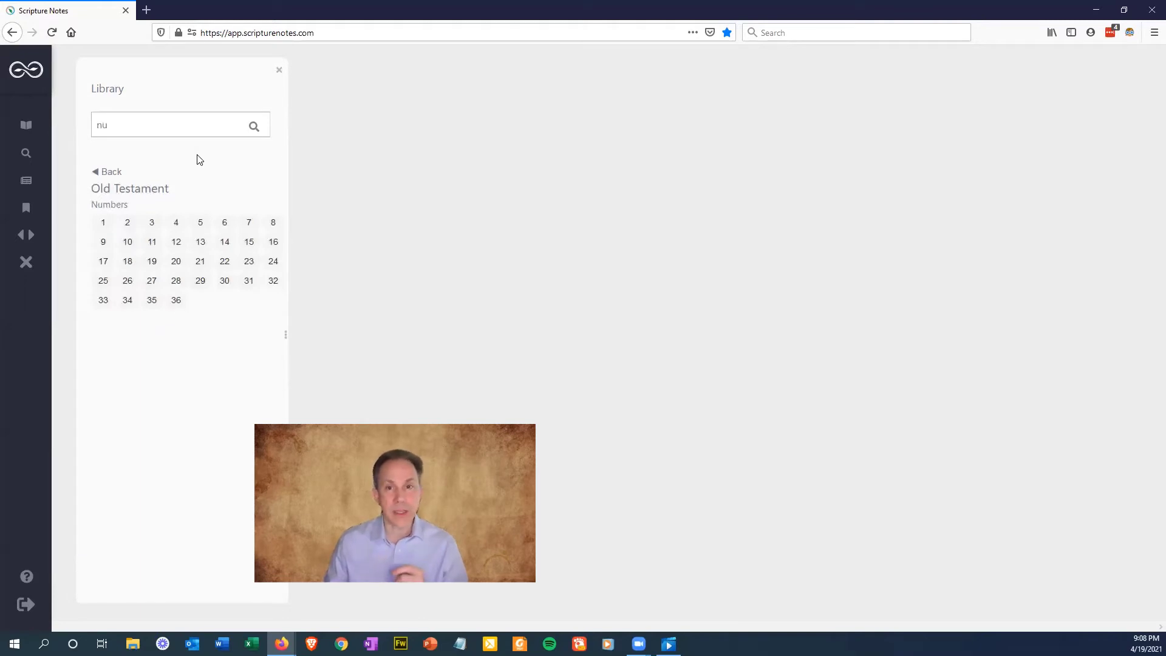
key("BackSpace")
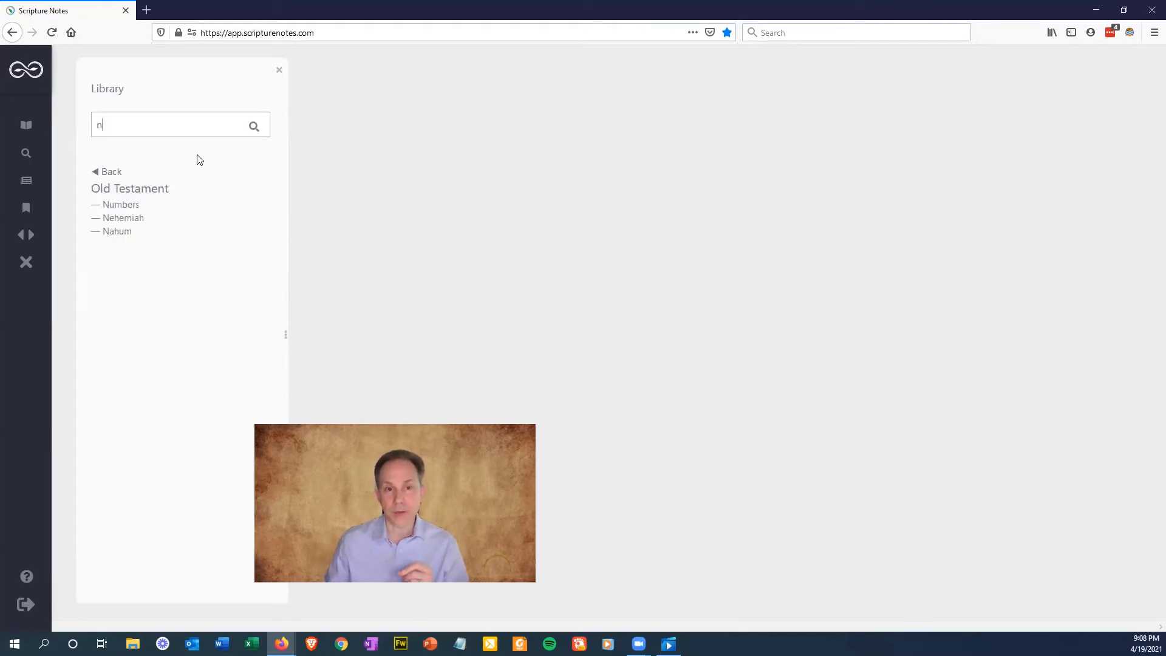
key("BackSpace")
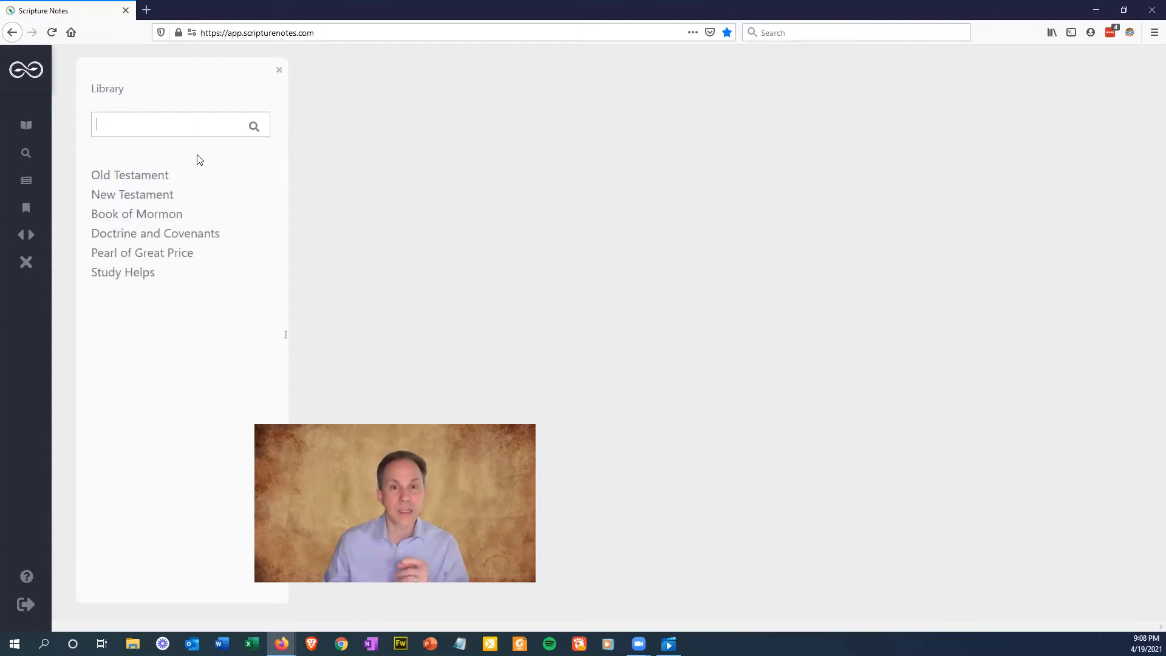
Filter the library by "g" to open Genesis chapter 1, and expand the chapter to show its verse notes.
type("g")
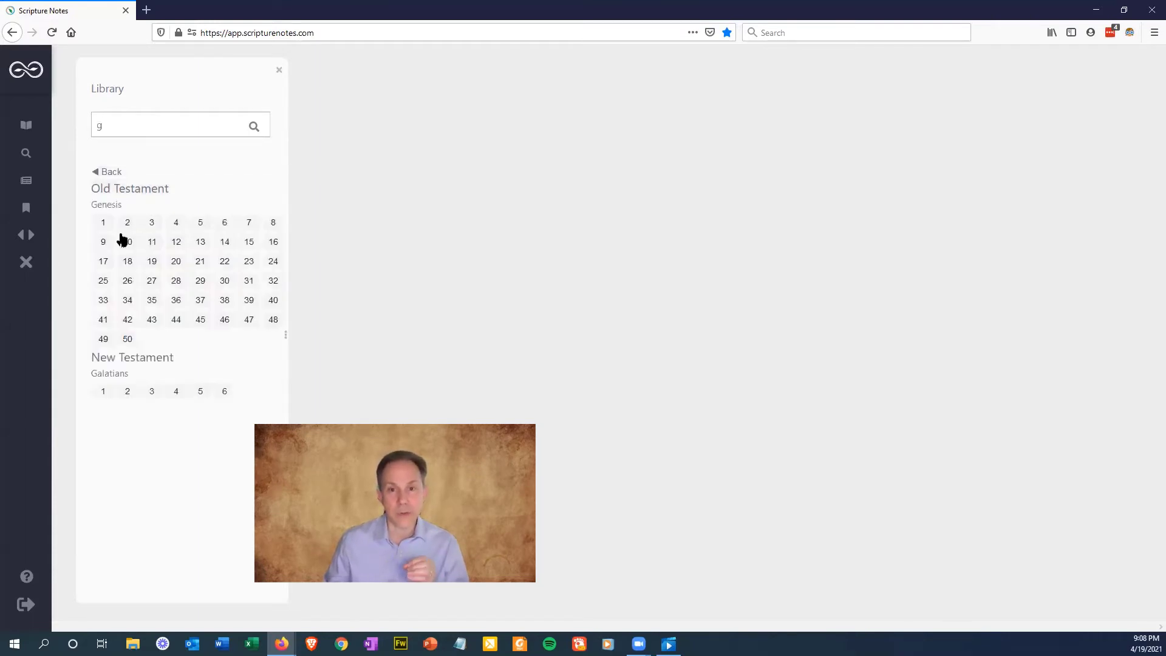
left_click(102, 225)
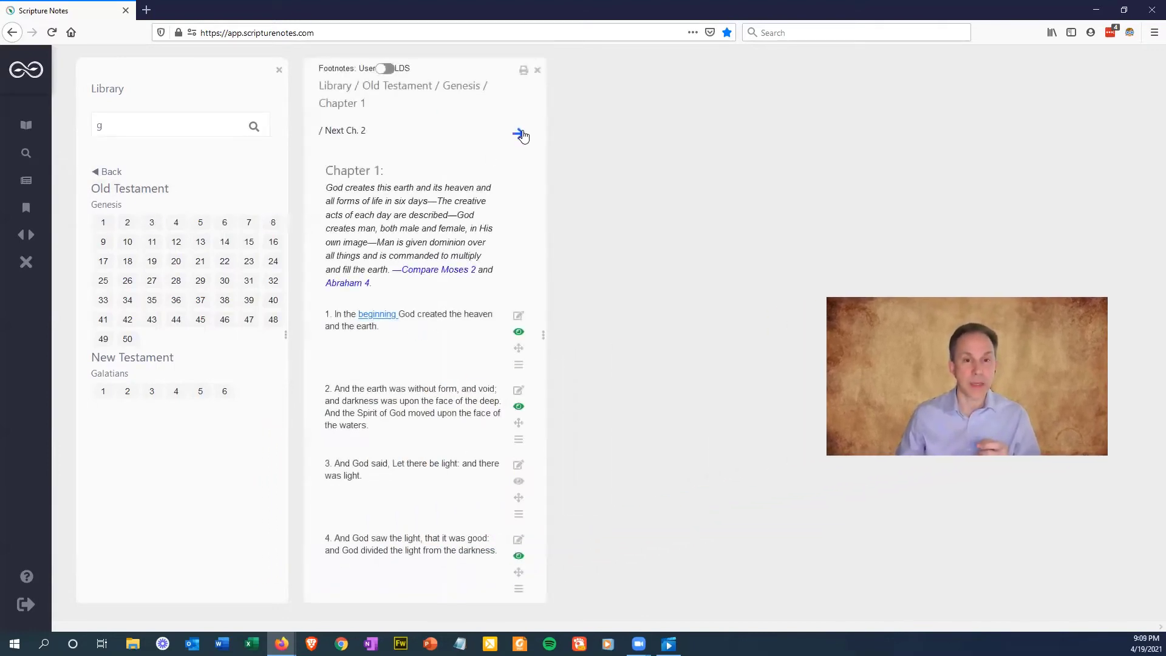
left_click(517, 135)
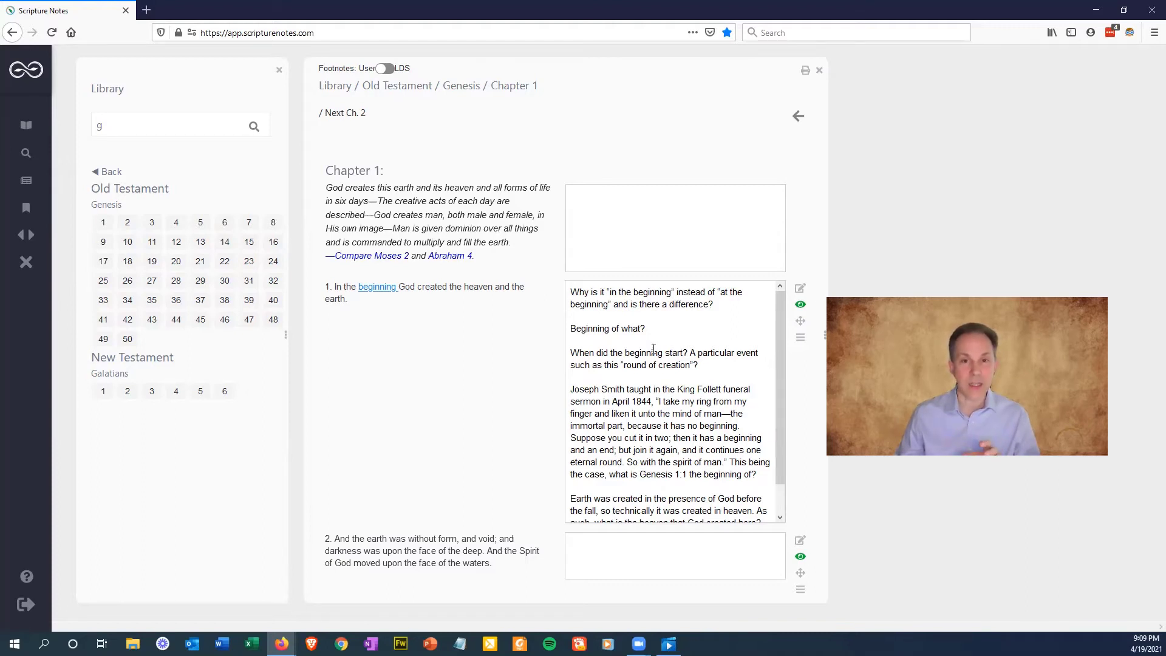
scroll(653, 350, "down", 1)
scroll(654, 350, "up", 1)
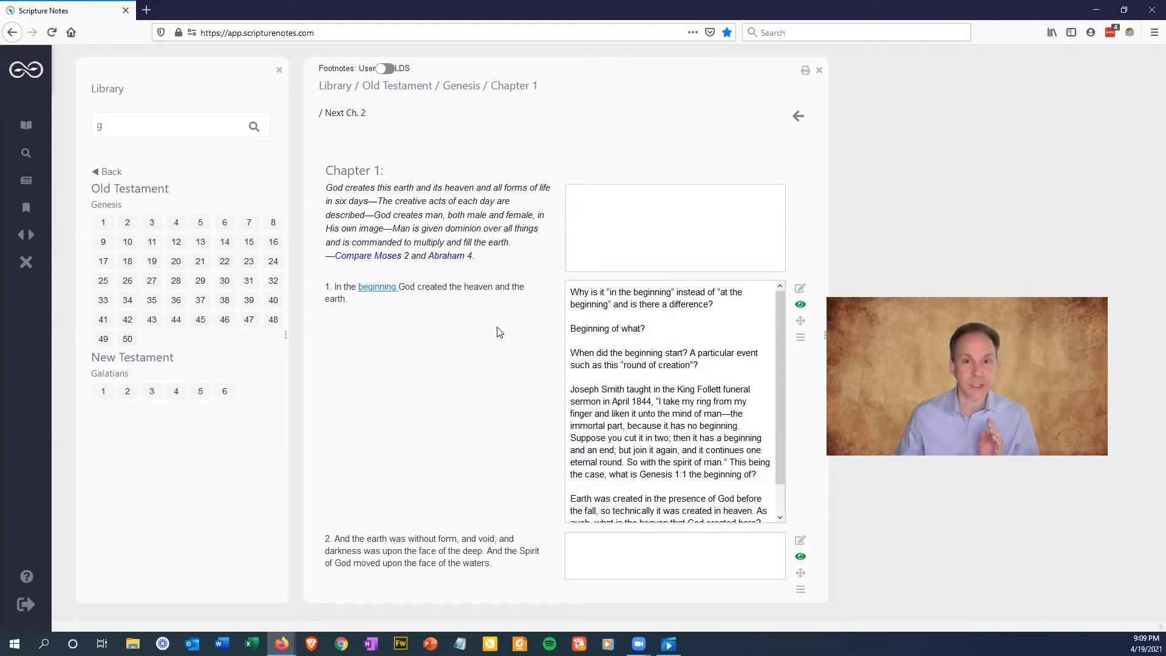
scroll(499, 335, "down", 3)
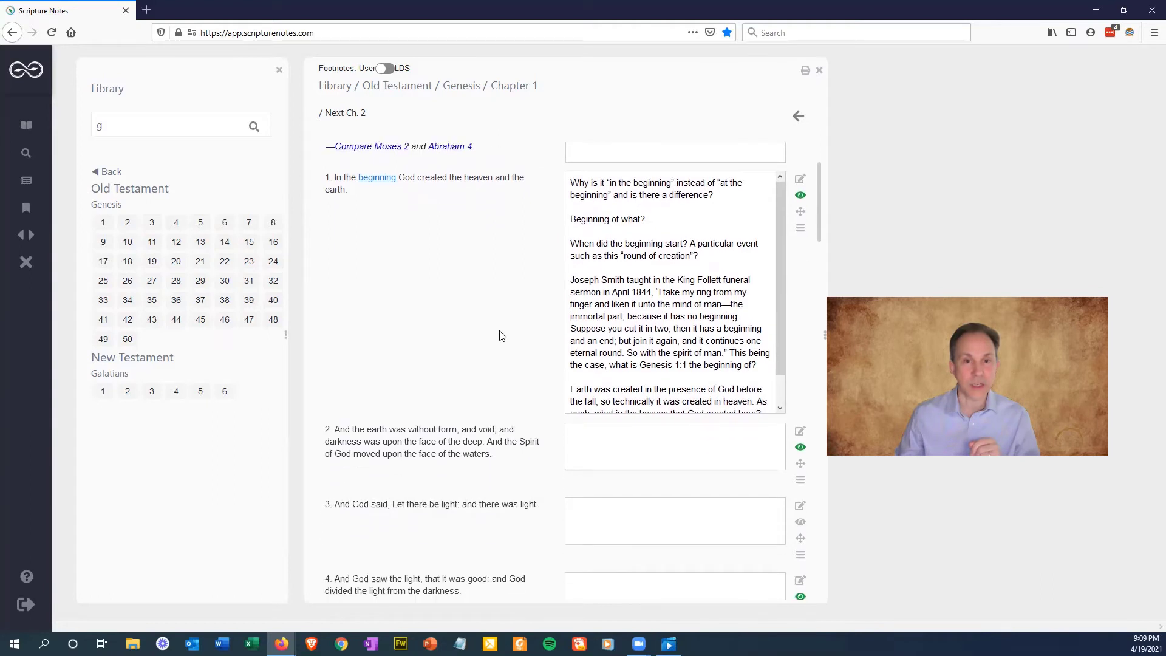
scroll(499, 336, "up", 3)
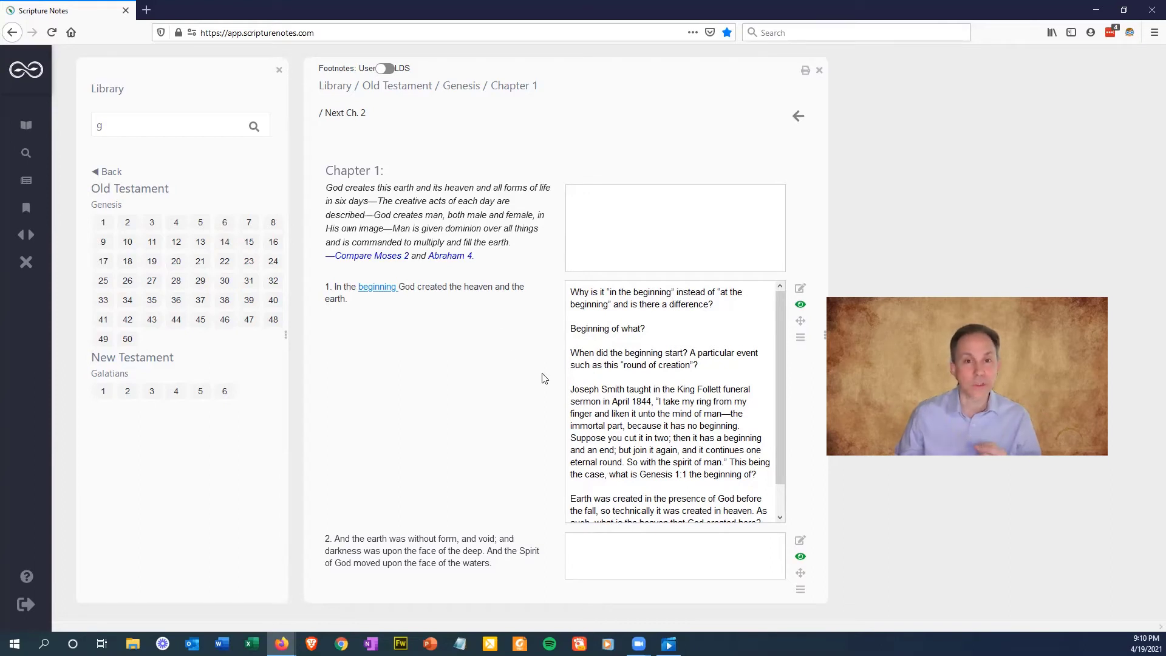
Look up the word "created" from Genesis 1:1 in Webster's 1828 dictionary and select its full definition.
double_click(432, 287)
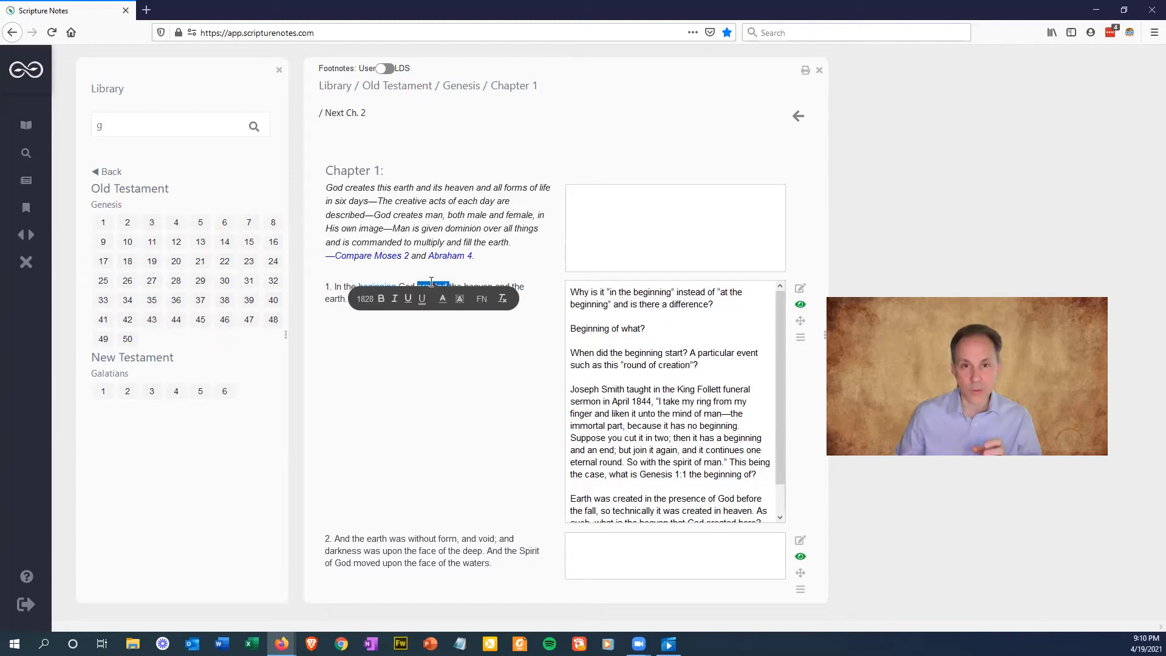
left_click(365, 299)
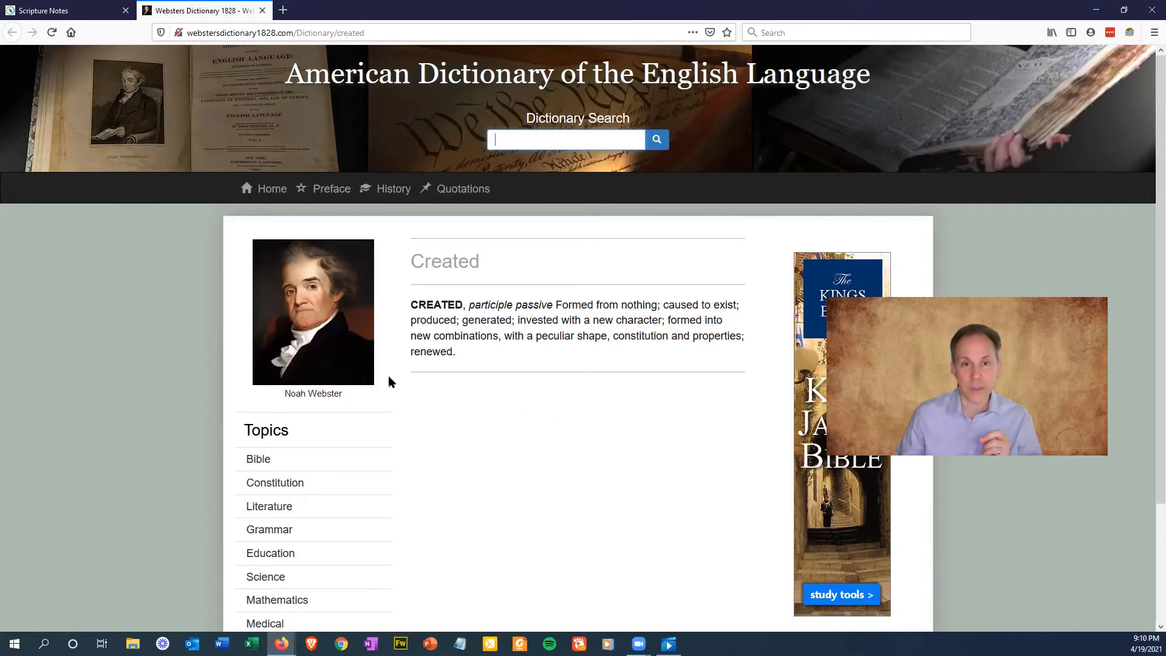
left_click_drag(457, 351, 409, 305)
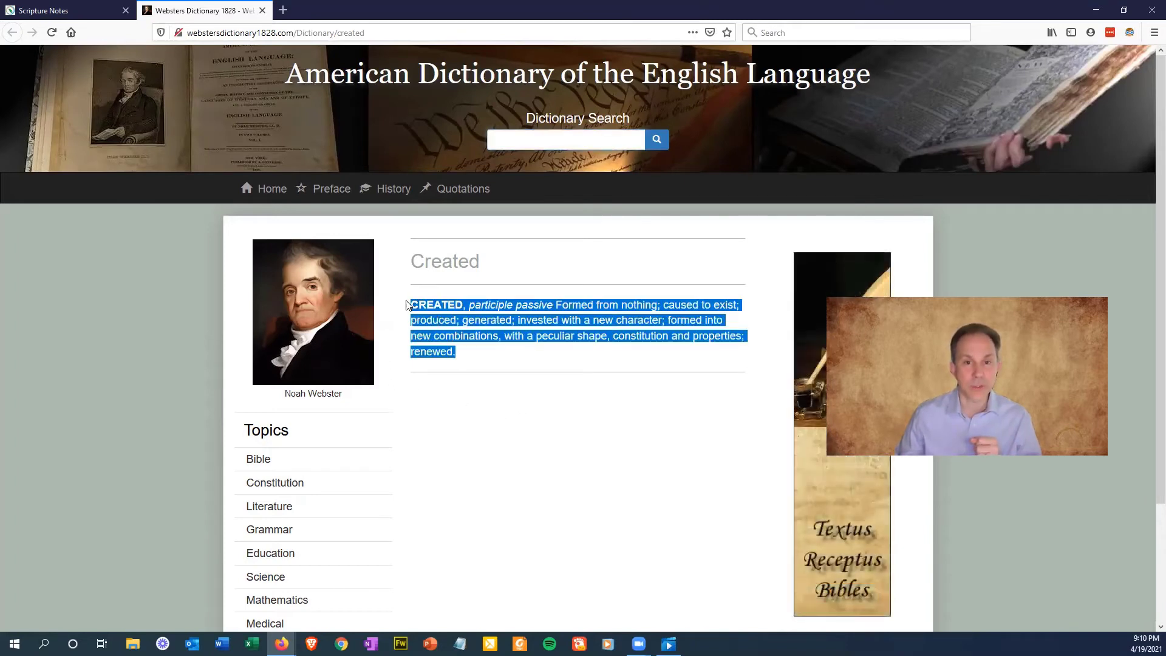
Return to the Scripture Notes page and place the cursor in the note for Genesis 1:1.
left_click(65, 8)
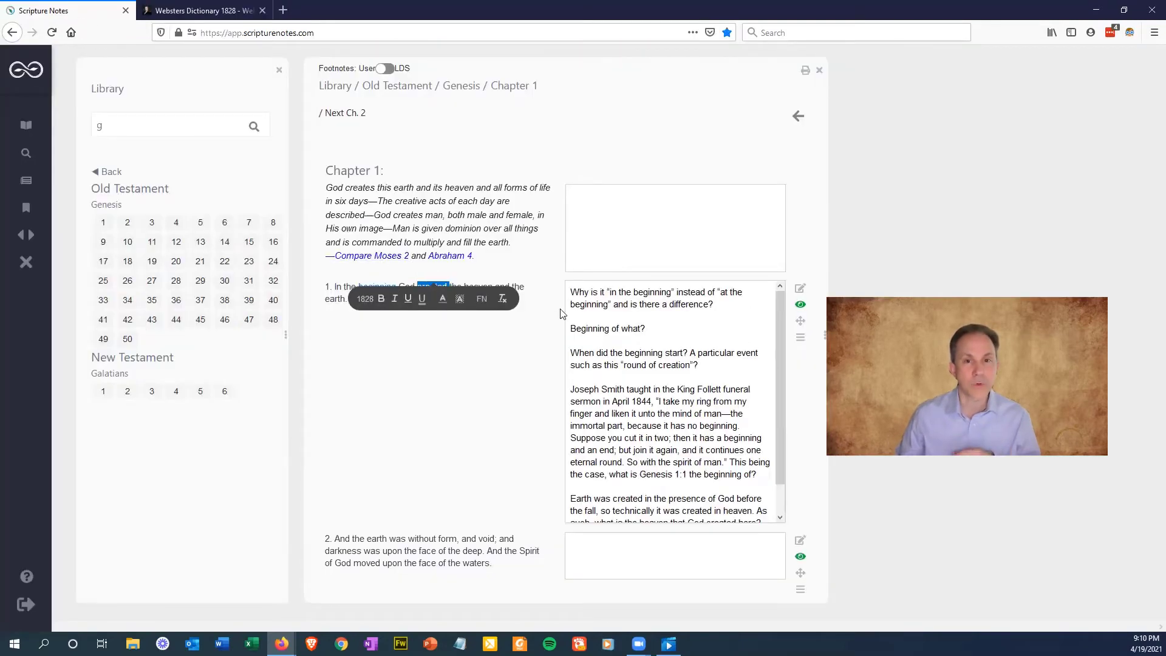
left_click(633, 309)
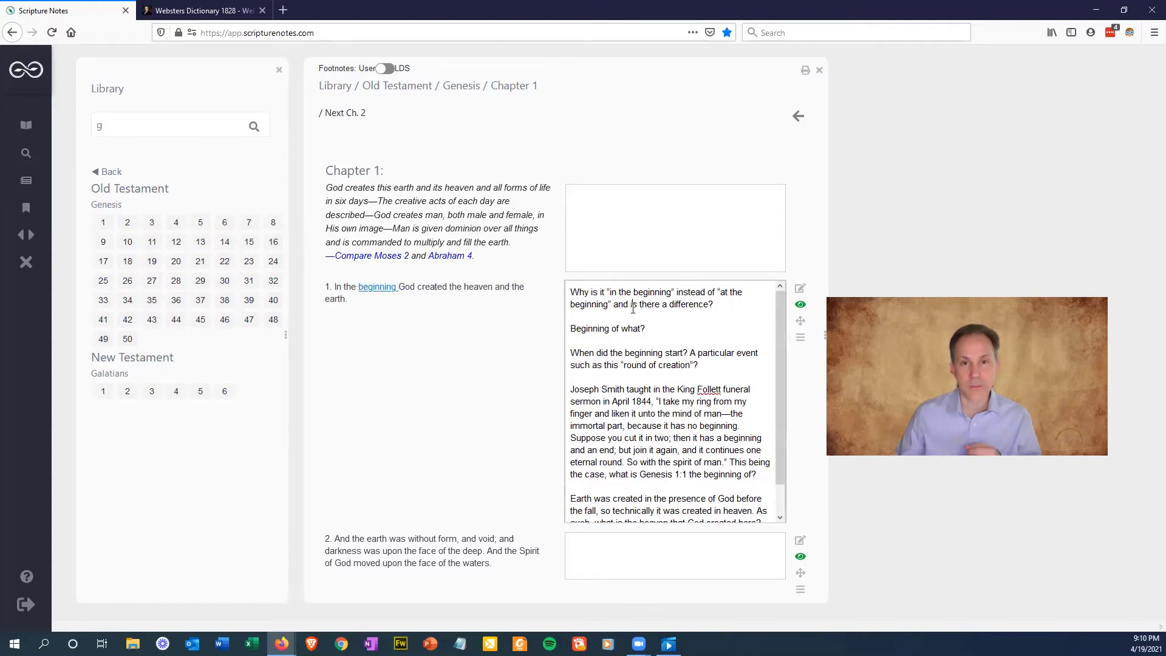
Open the footnote entry for "created" in Genesis 1:1 without adding text, and view the verse's linked footnotes and collection notes.
double_click(439, 290)
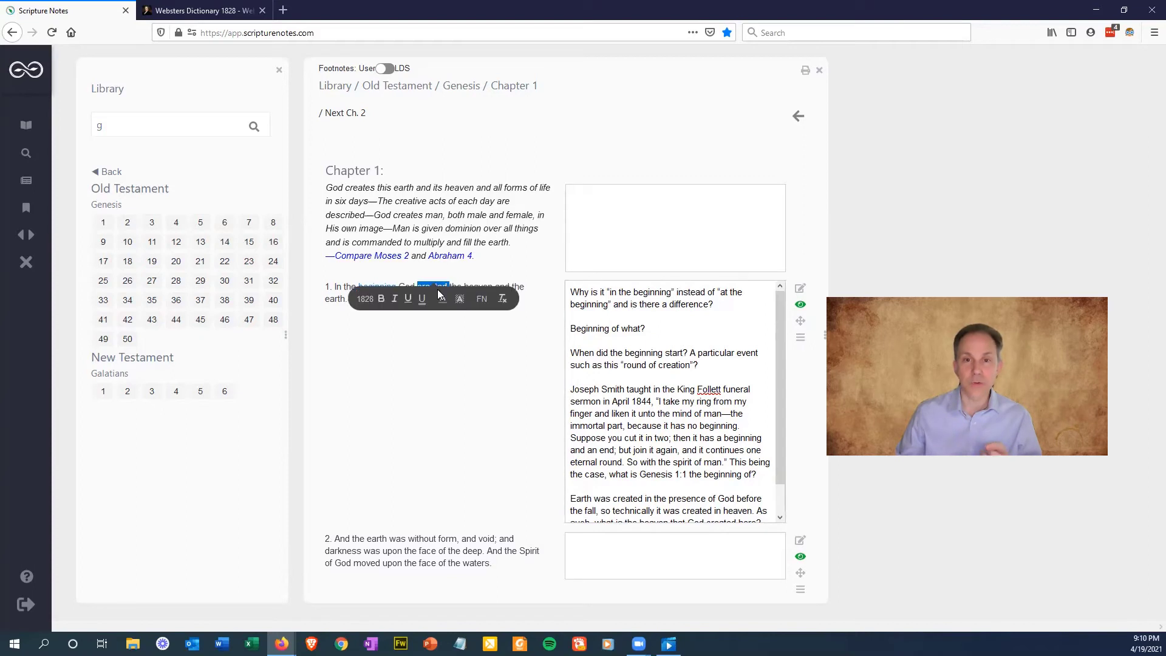
left_click(482, 299)
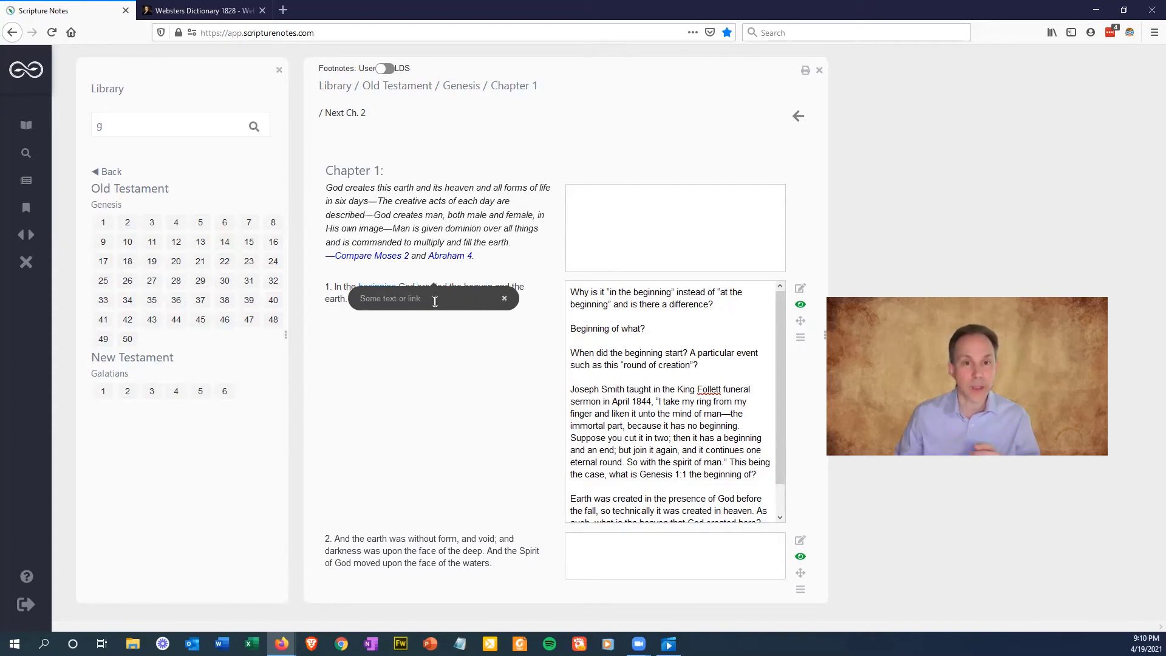
left_click(505, 299)
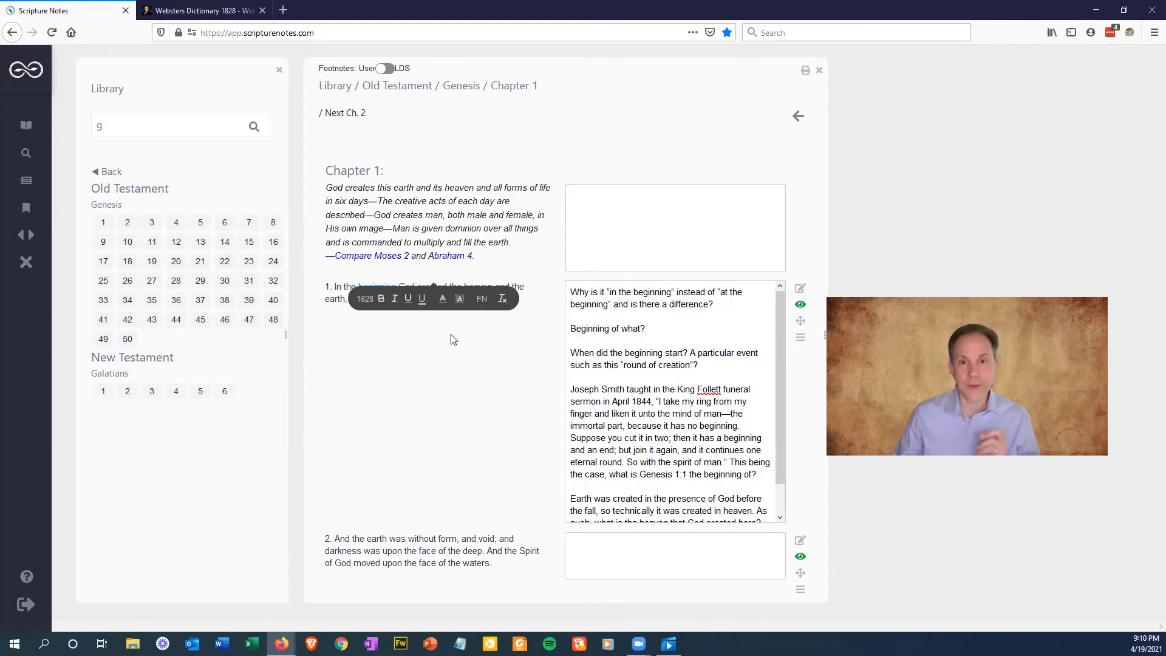
left_click(801, 306)
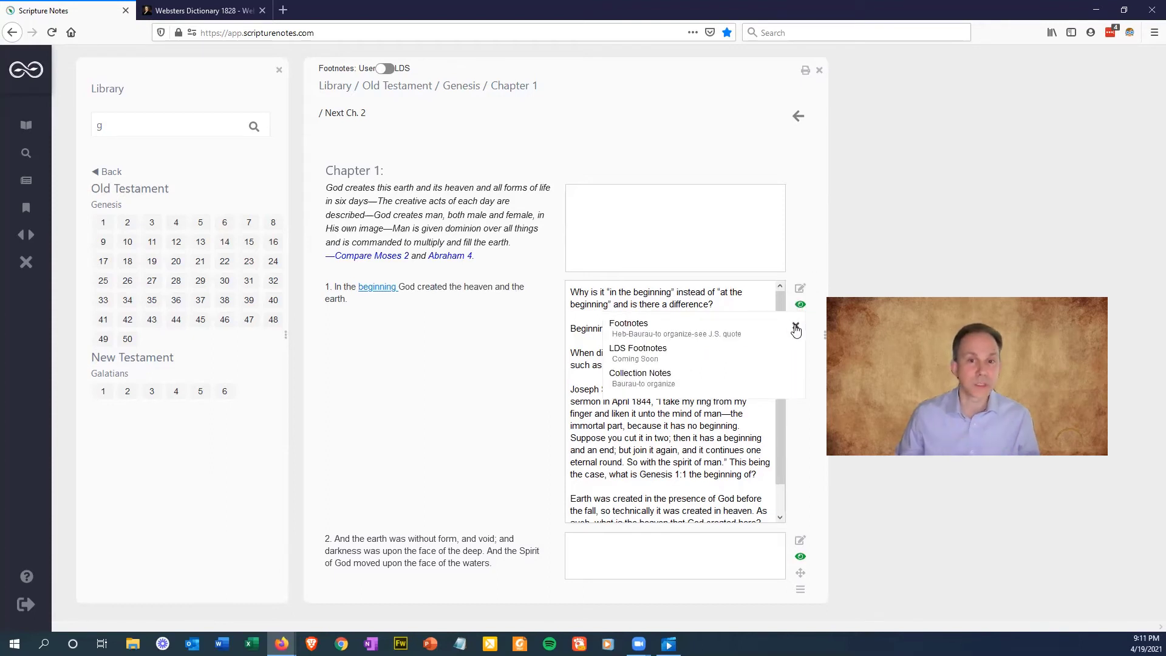
left_click(796, 327)
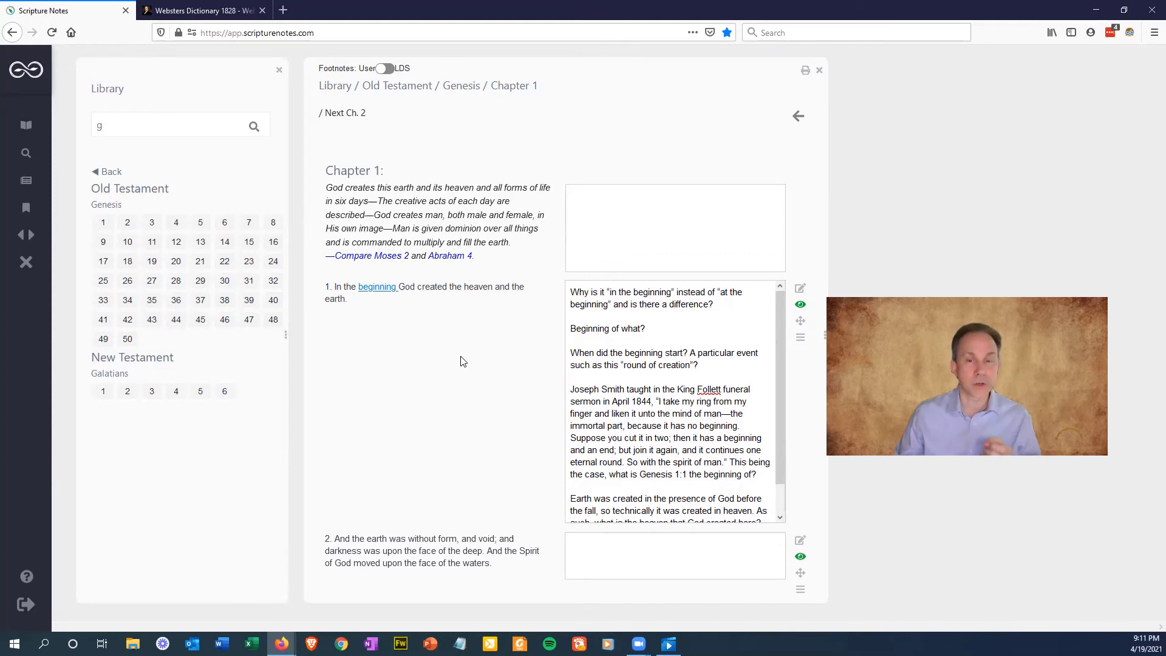
Open the Old Testament book list in a new browser tab, and Genesis chapter 2 and the Genesis chapter list in new panes.
left_click(406, 91, "ctrl")
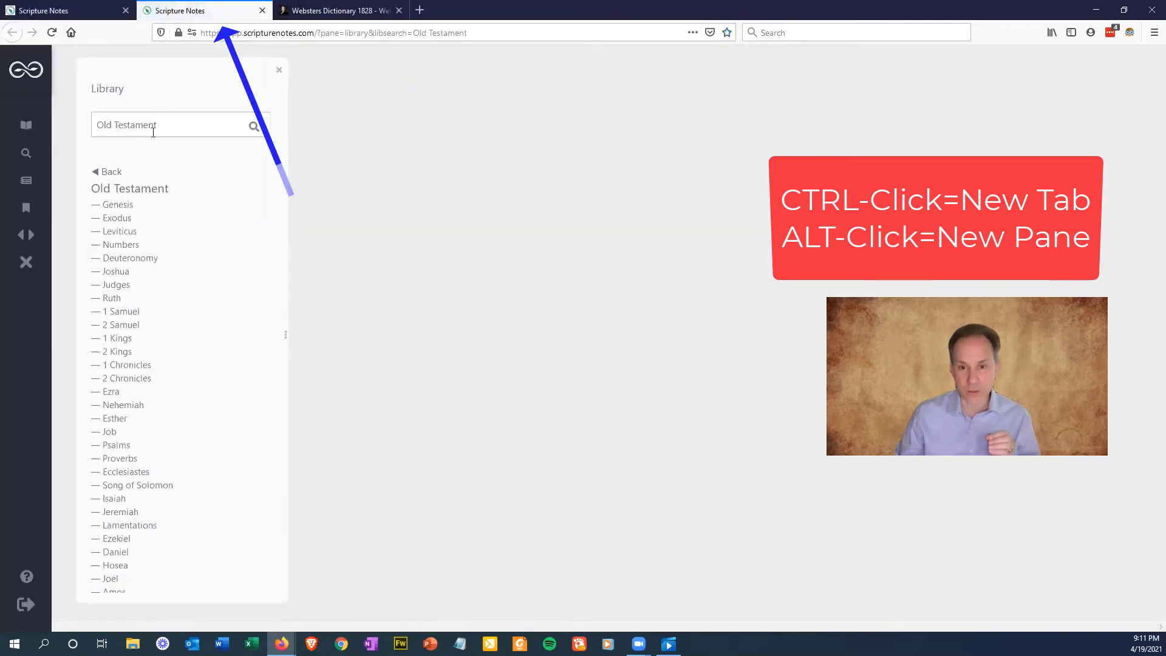
left_click(67, 11)
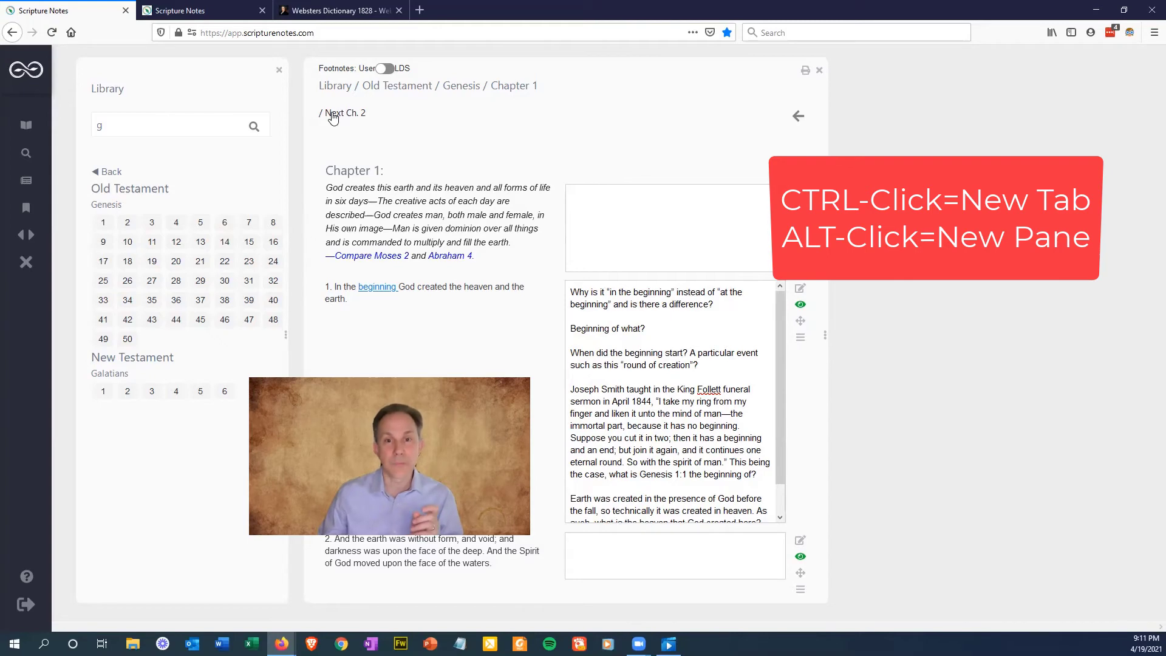
left_click(333, 115, "alt")
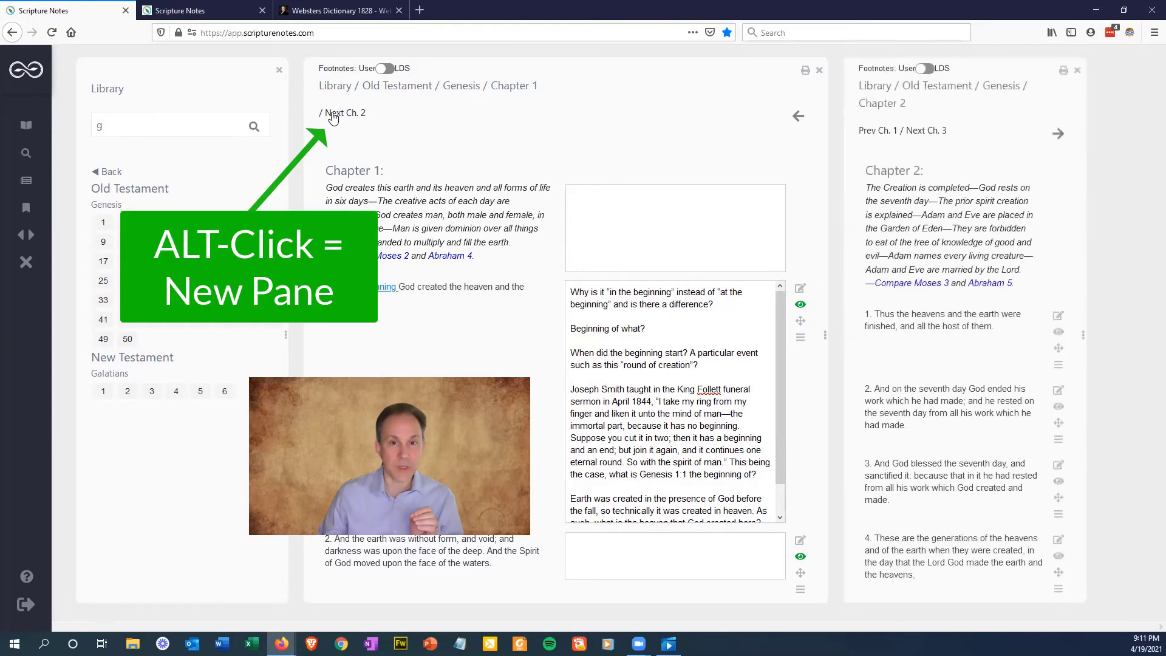
left_click(463, 90, "alt")
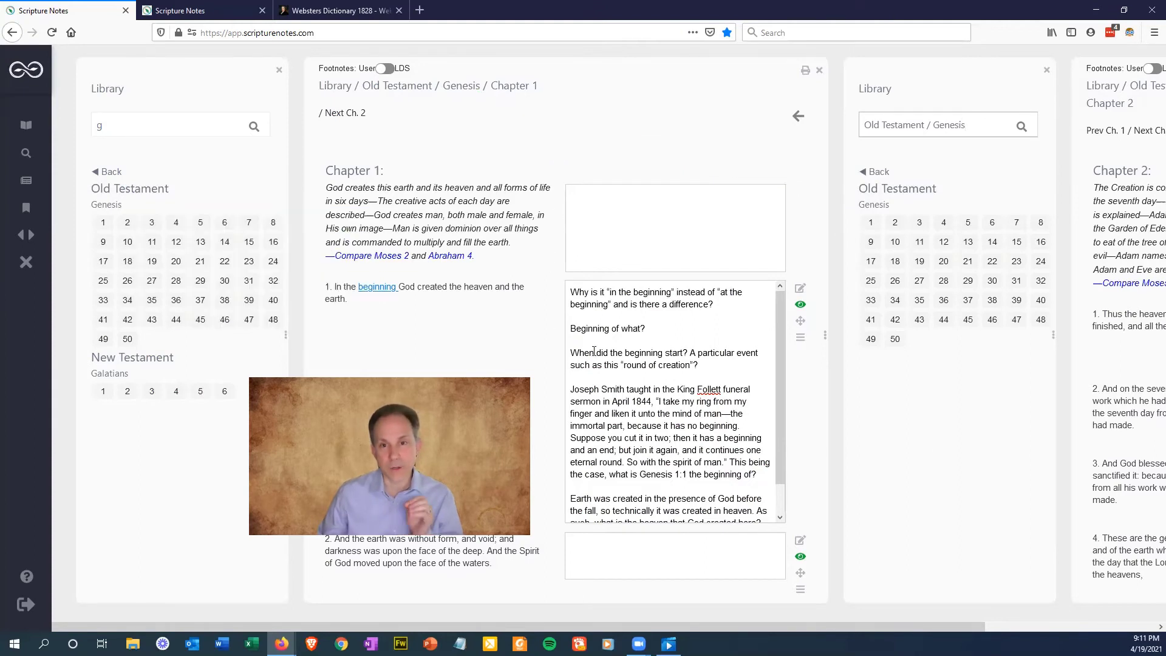
left_click(802, 342)
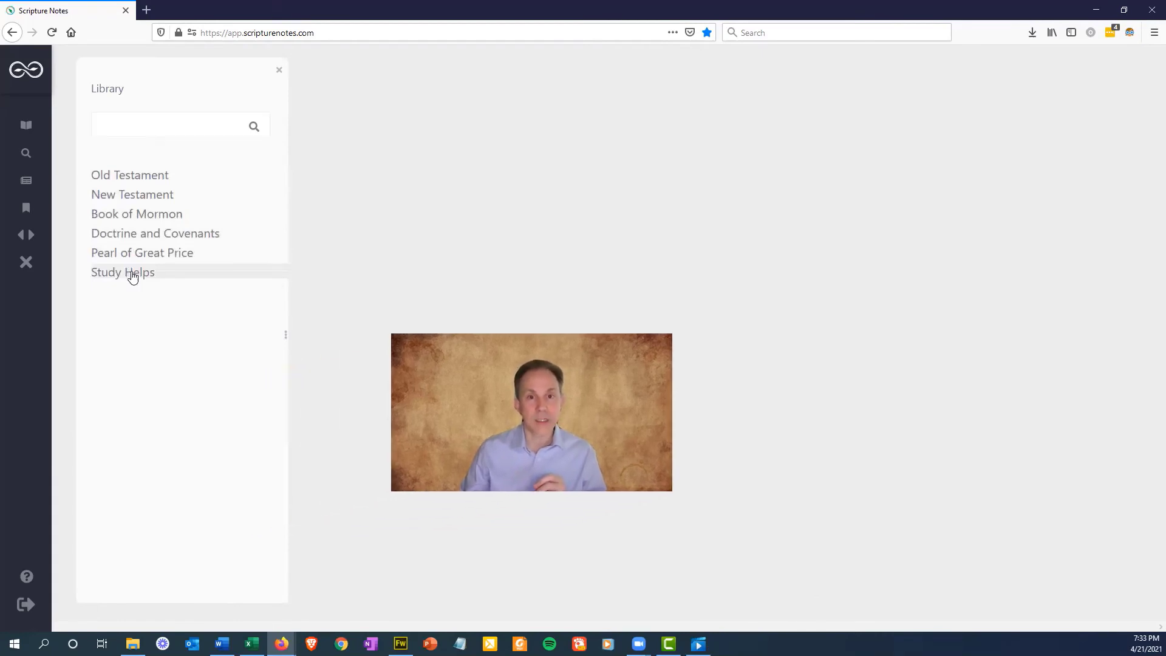
Open Study Helps from the library and filter the Topical Guide entries by "Jesus".
left_click(133, 273)
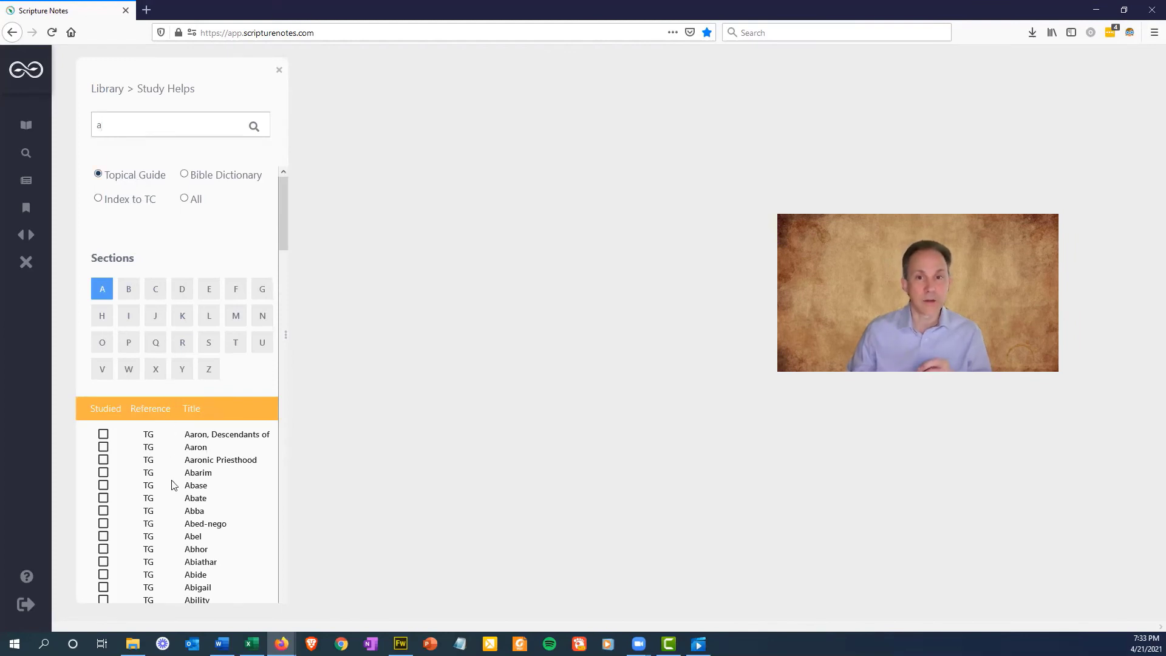
scroll(173, 484, "down", 2)
scroll(174, 471, "up", 2)
double_click(156, 122)
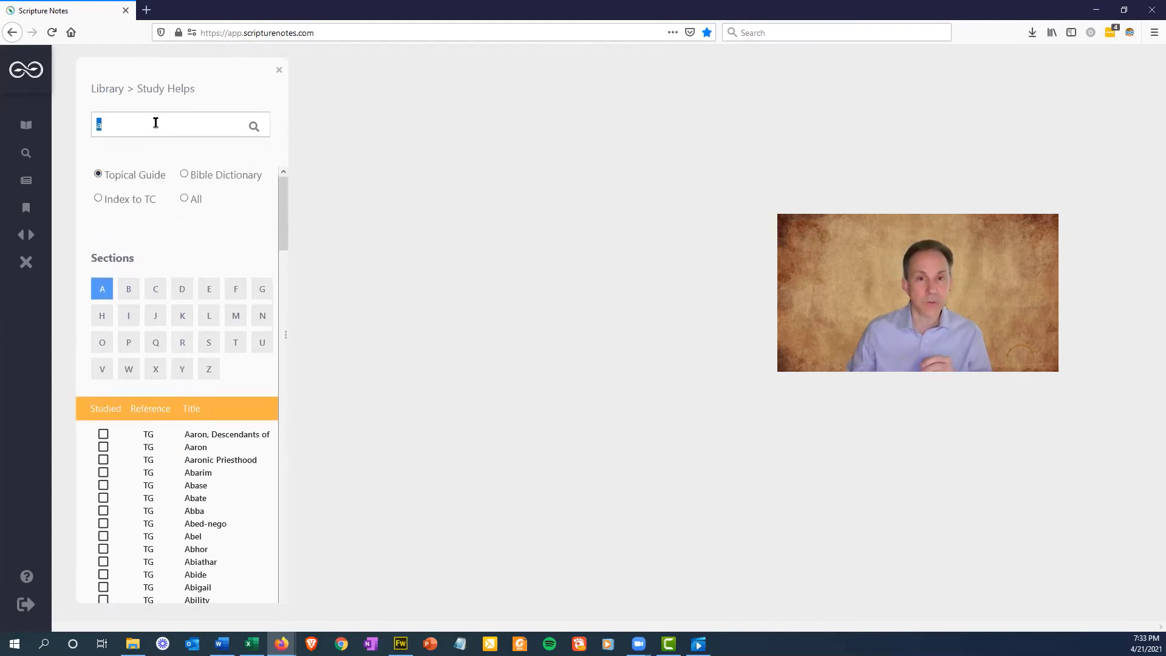
type("Jesus")
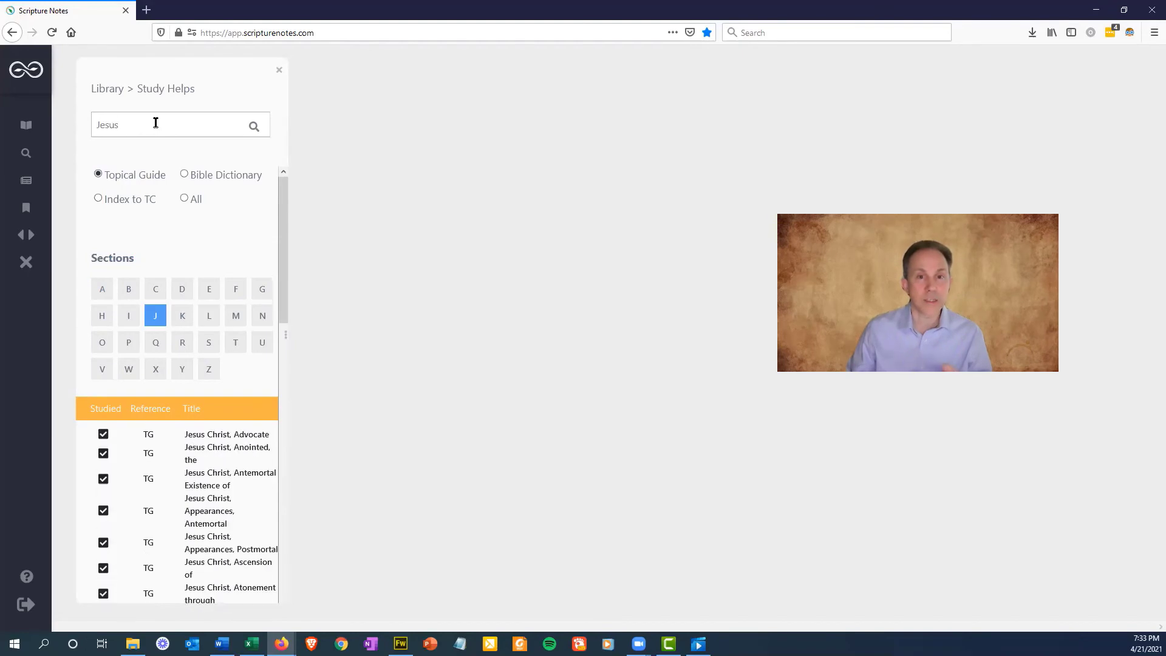
Open the Topical Guide entry "Jesus Christ, Baptism of" and view its Matthew 3:13 reference within the full chapter.
scroll(201, 461, "down", 3)
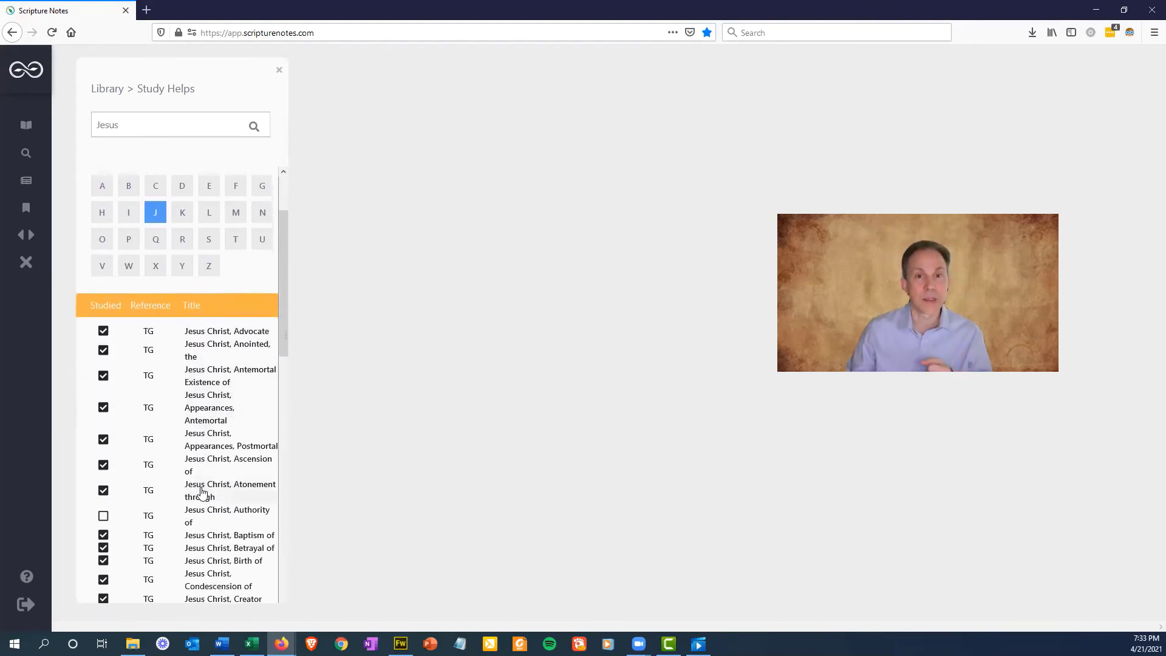
left_click(203, 500)
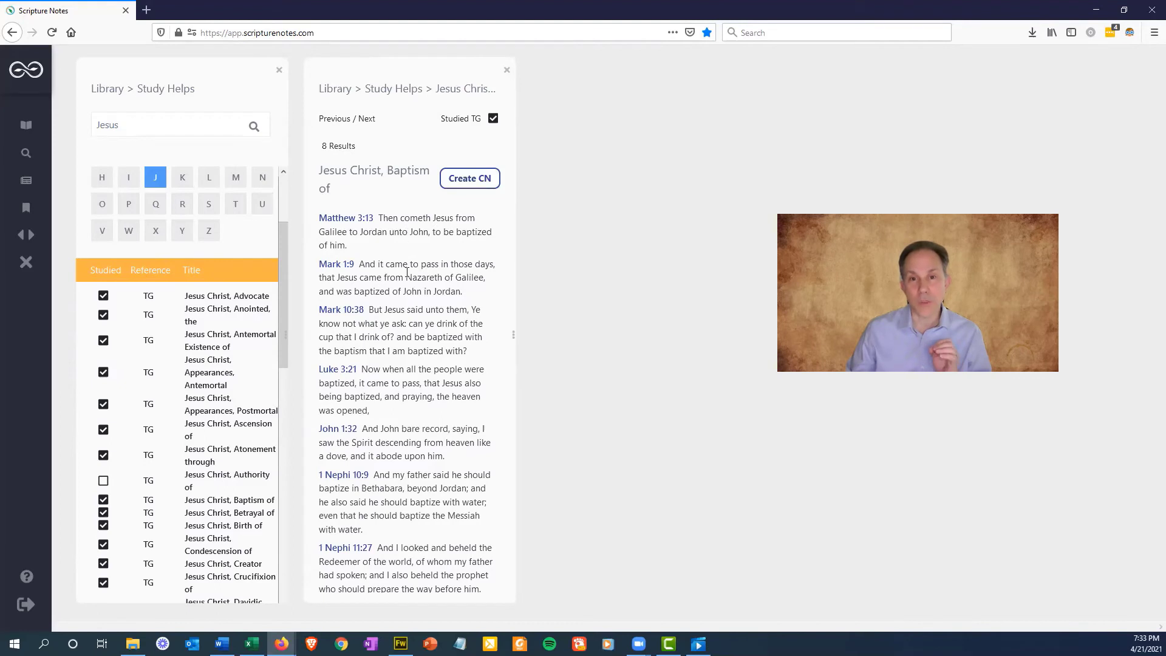
scroll(397, 361, "down", 3)
scroll(397, 361, "up", 3)
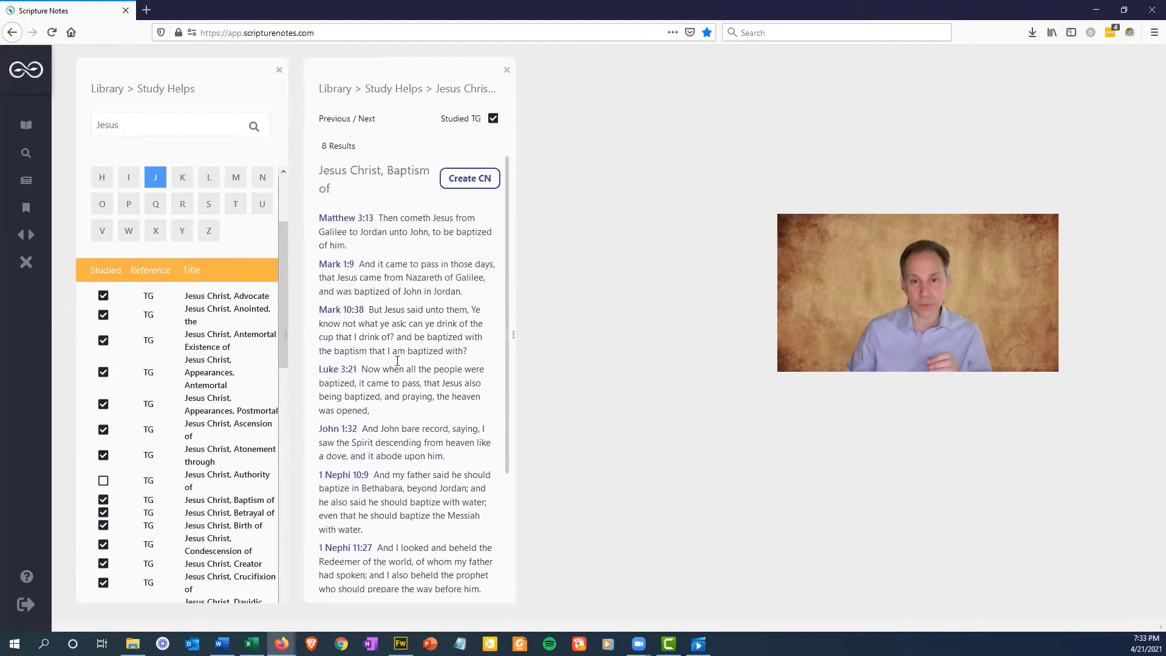
left_click(345, 220)
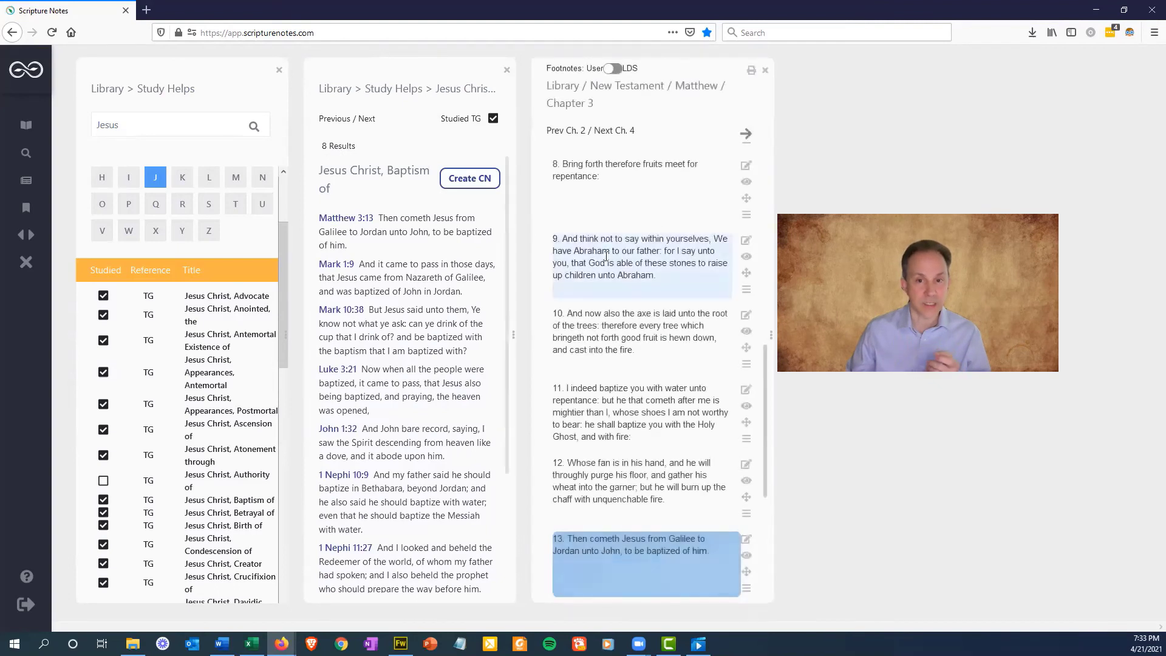
scroll(631, 281, "down", 1)
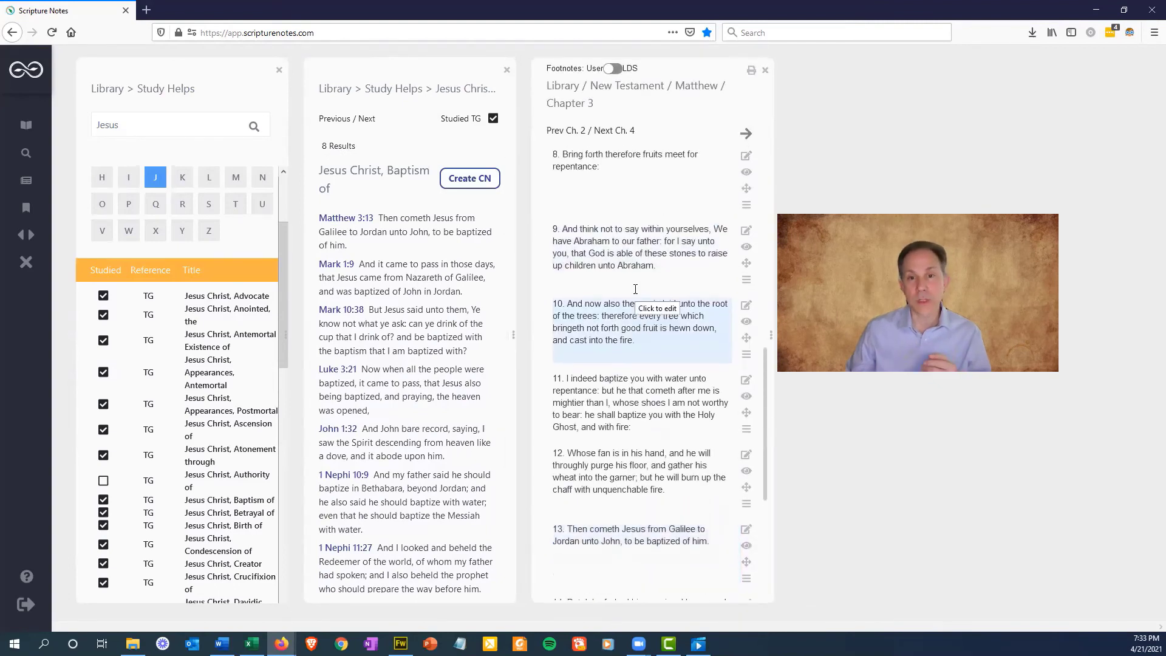
scroll(635, 289, "up", 2)
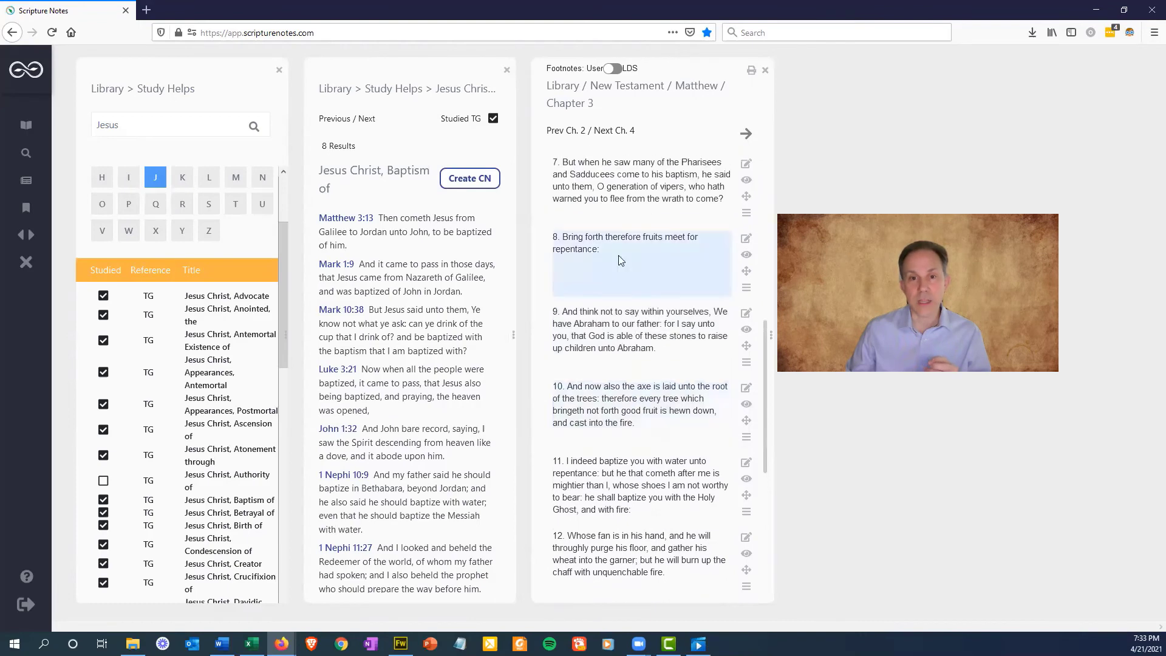
Create a collection note from the "Jesus Christ, Baptism of" entry, expand it to show verse notes, and view the available tags.
left_click(470, 180)
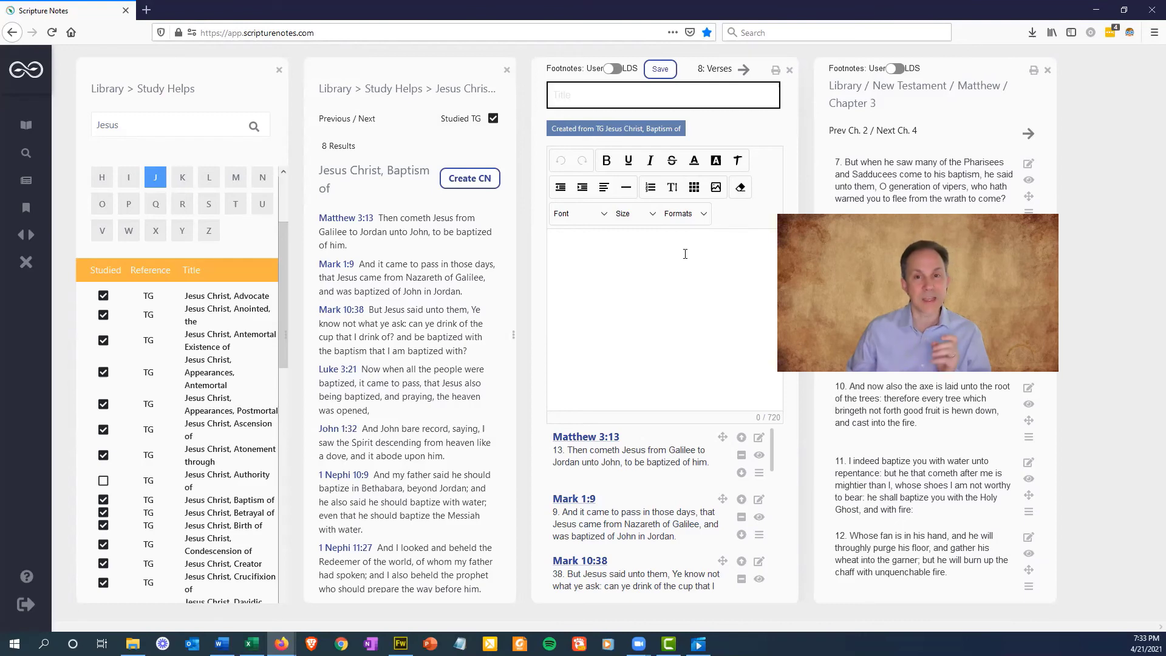
left_click(743, 69)
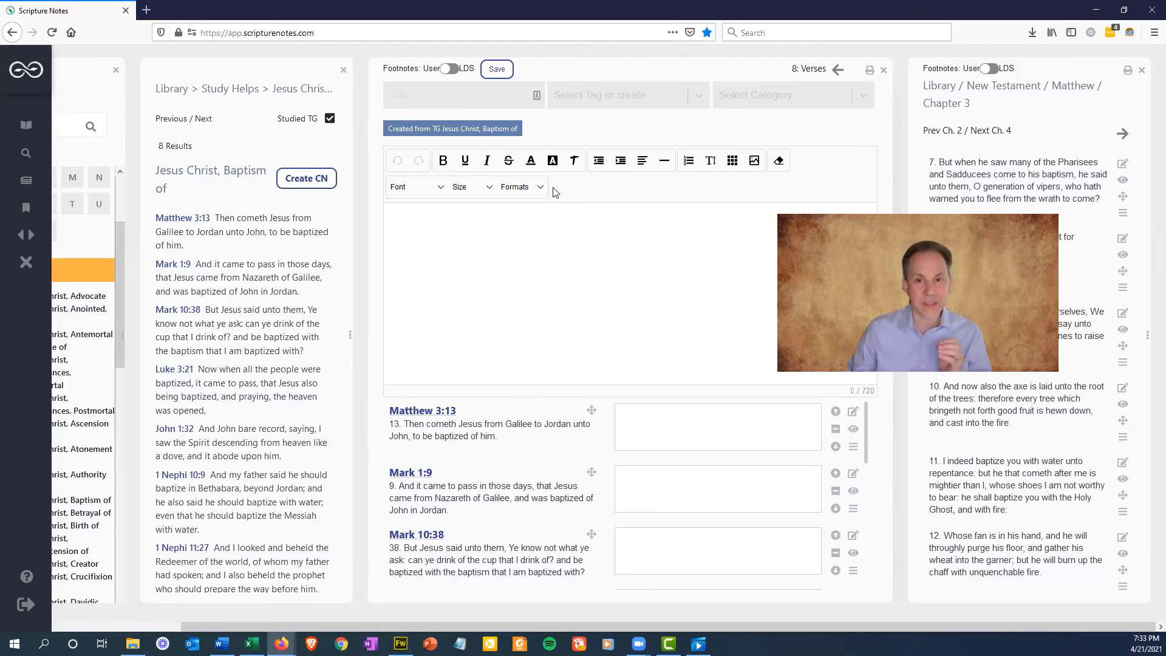
left_click(528, 99)
left_click(608, 98)
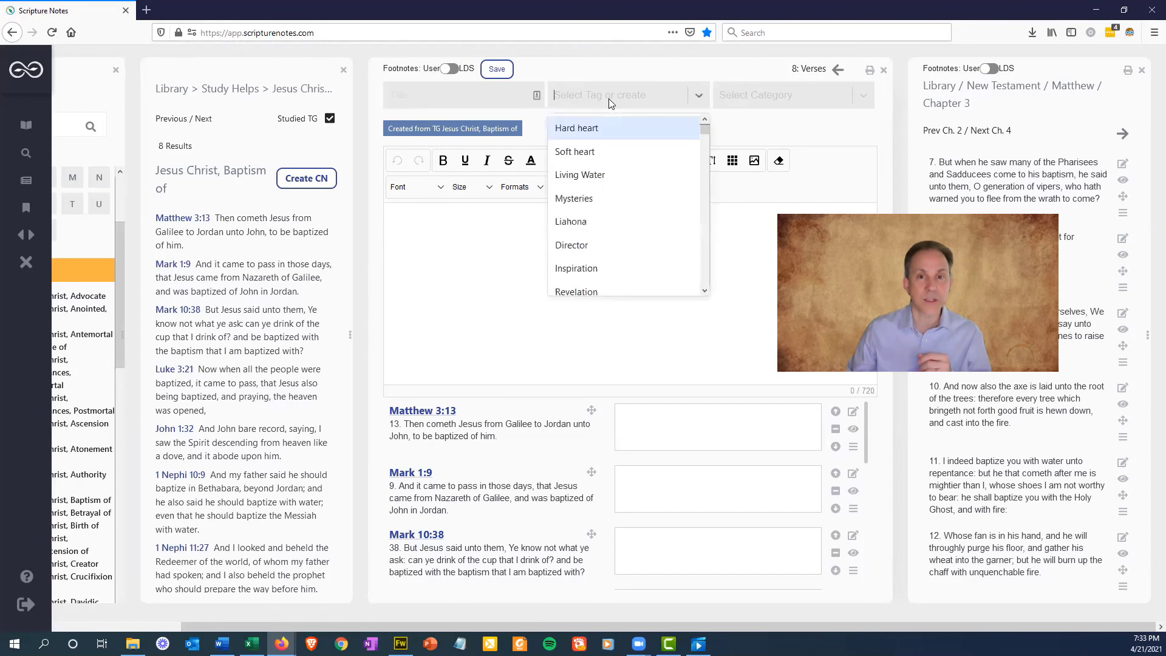
left_click(745, 279)
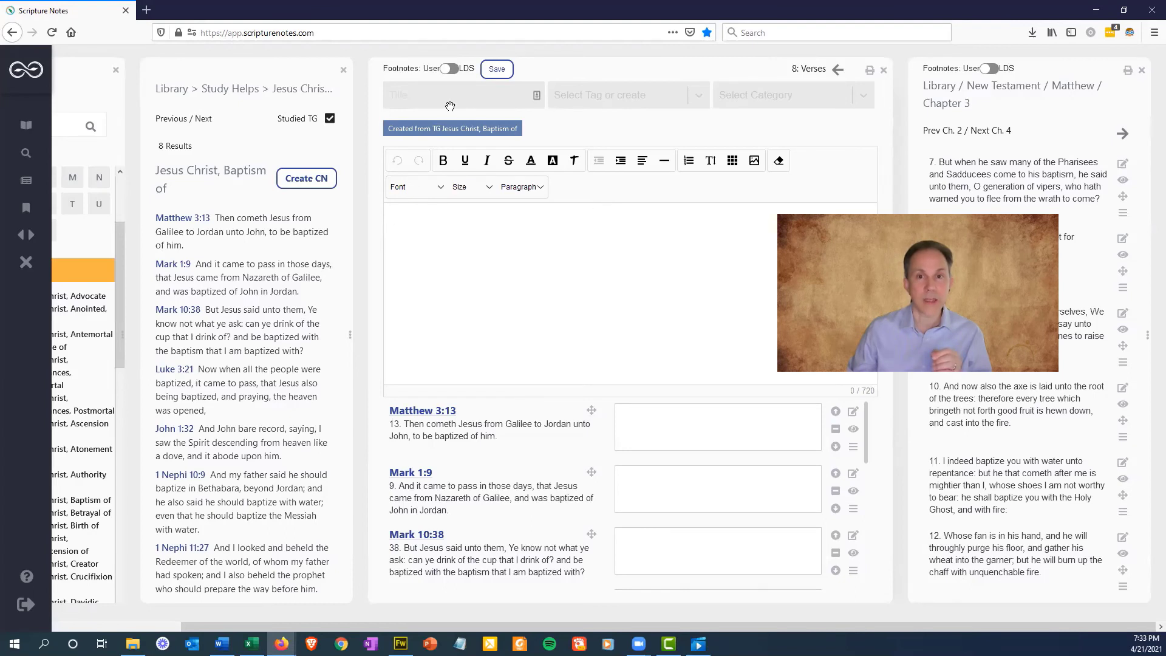
Toggle the Studied TG mark of the "Jesus Christ, Baptism of" entry off and back on.
left_click(331, 119)
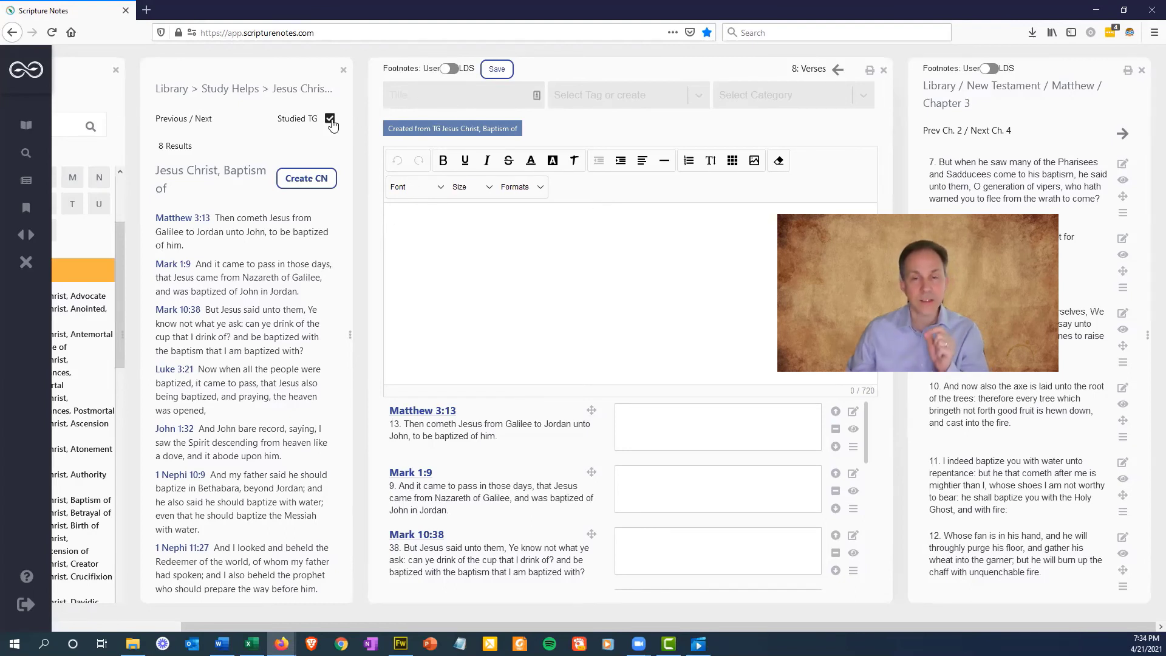
left_click(330, 119)
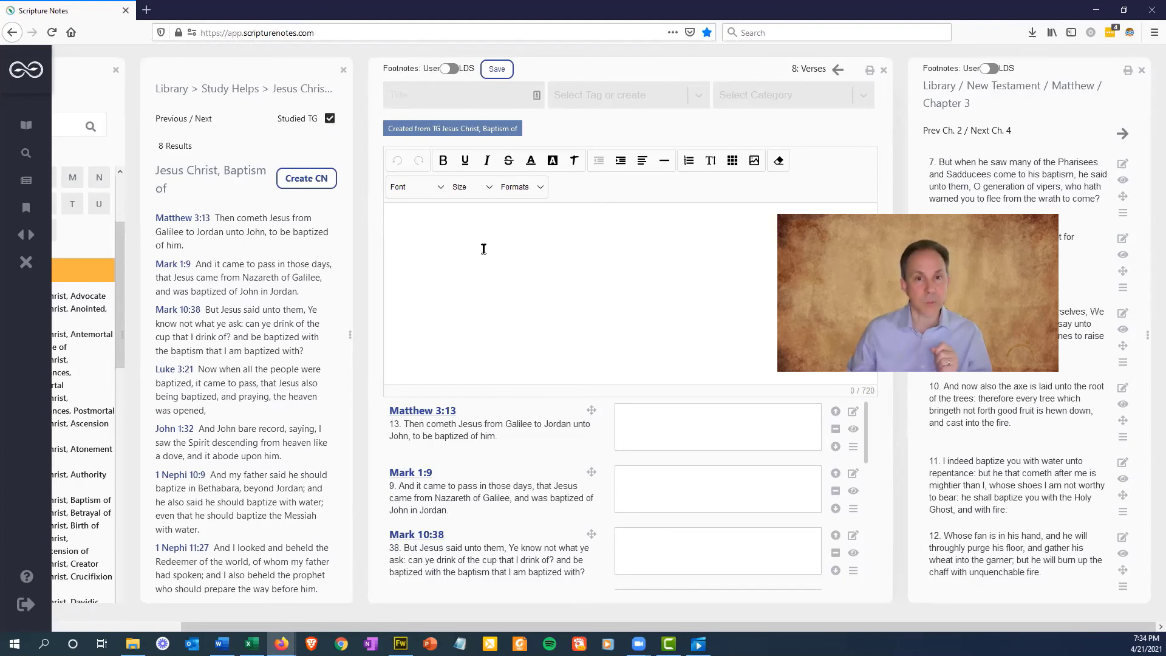